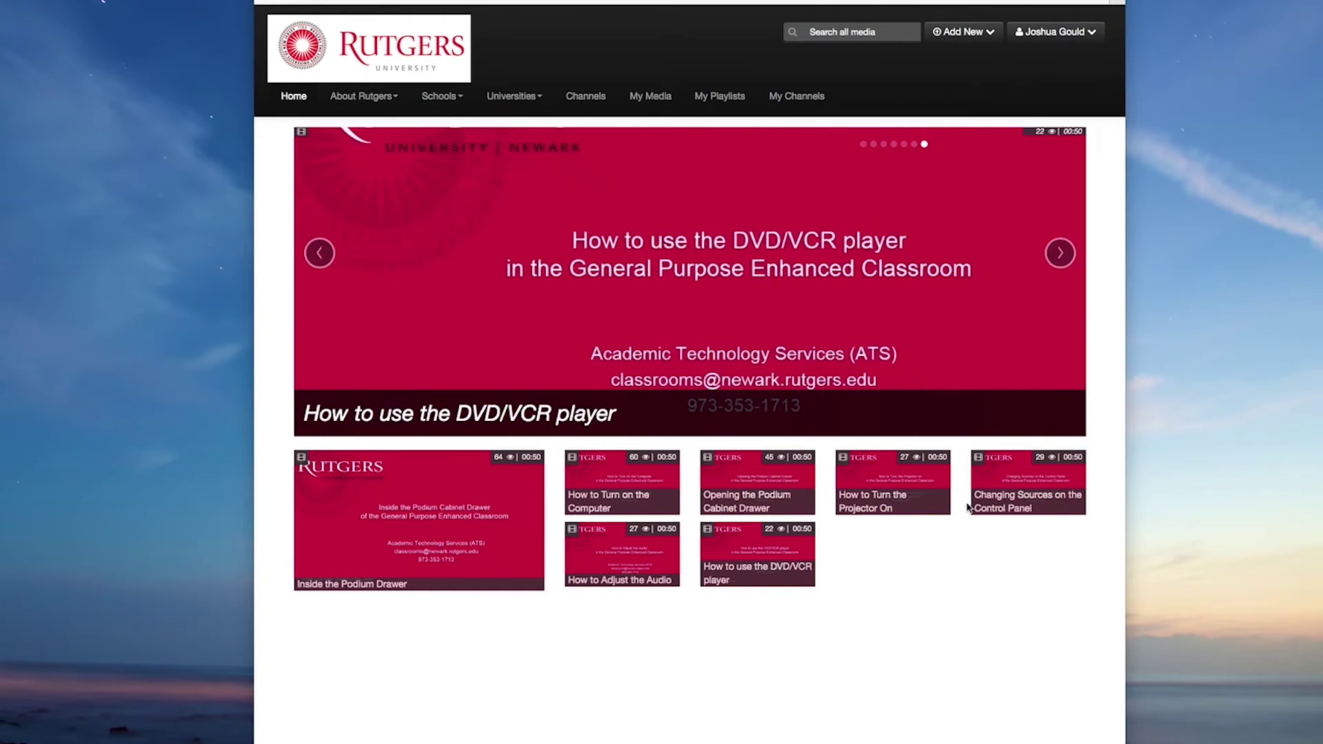
# - Start a Webcam Recording from Add New and allow Flash camera and microphone access
pyautogui.click(990, 38)
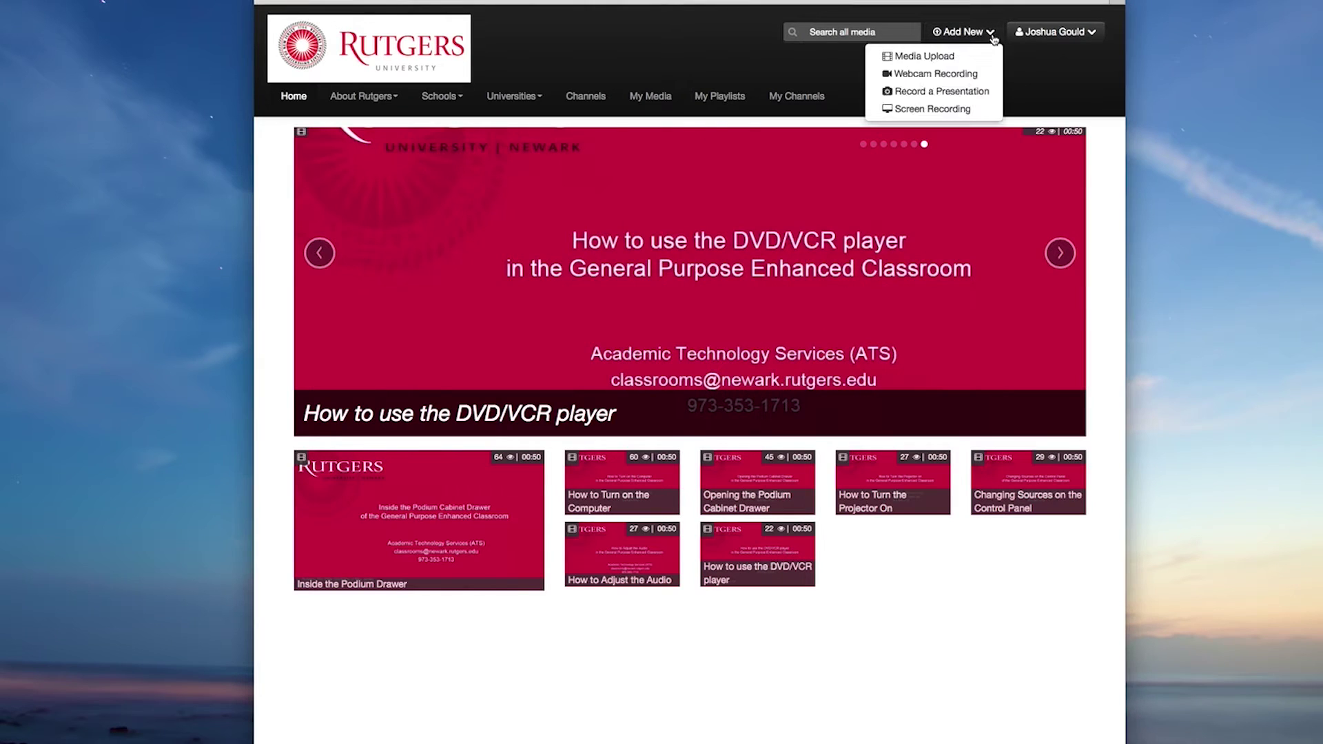
pyautogui.click(991, 80)
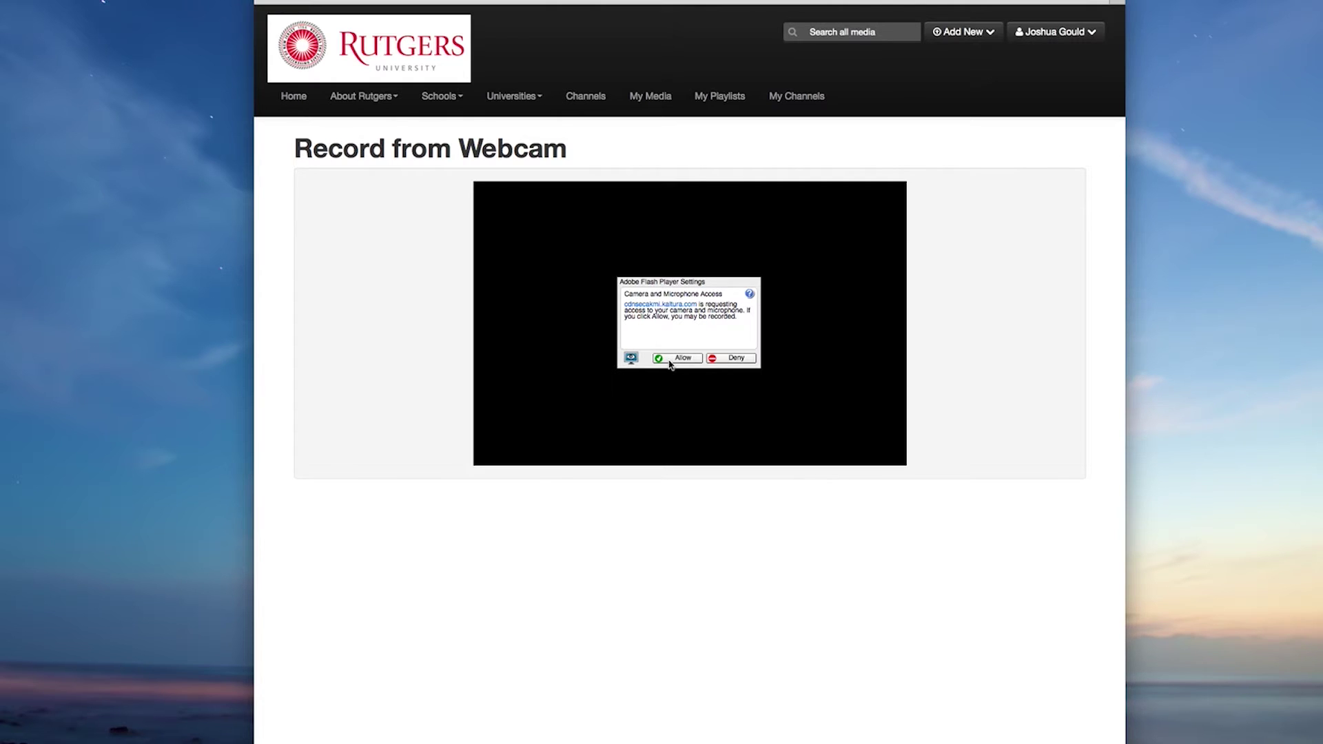
pyautogui.click(670, 362)
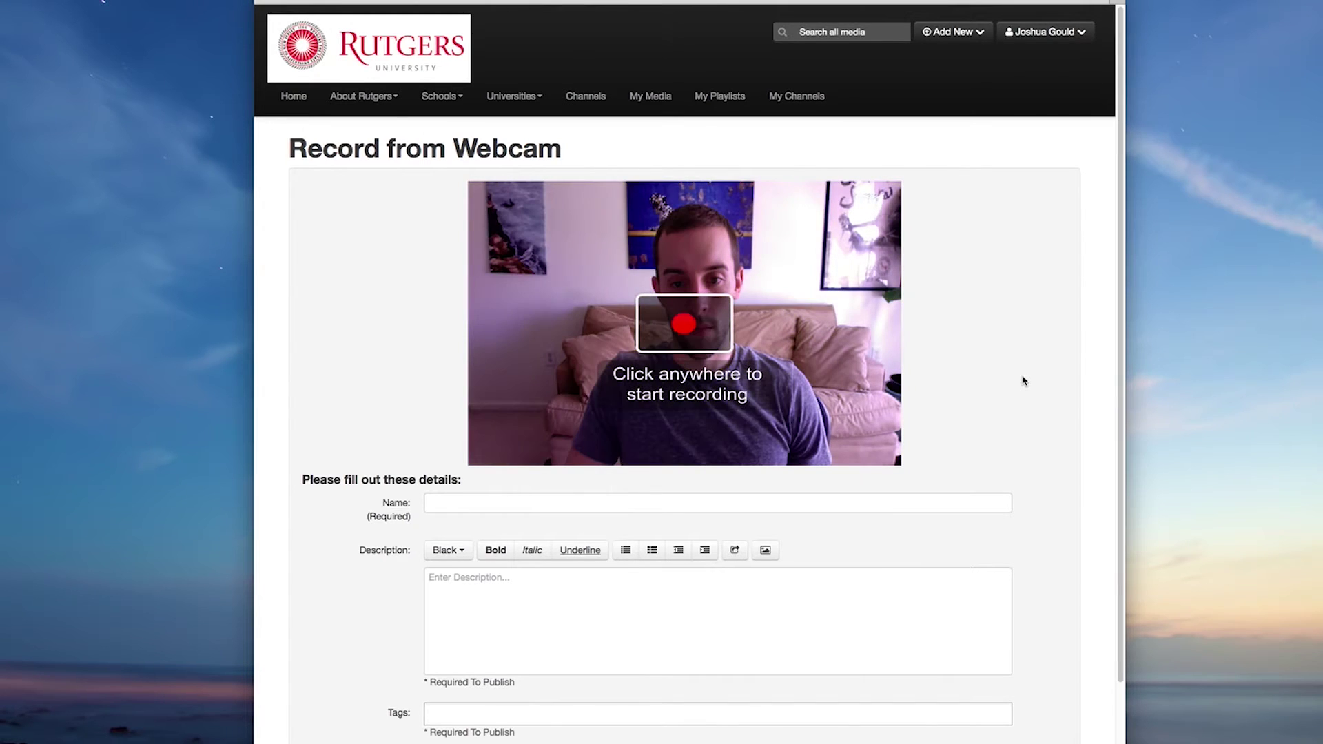
pyautogui.scroll(-1, 1024, 381)
pyautogui.scroll(-3, 1030, 382)
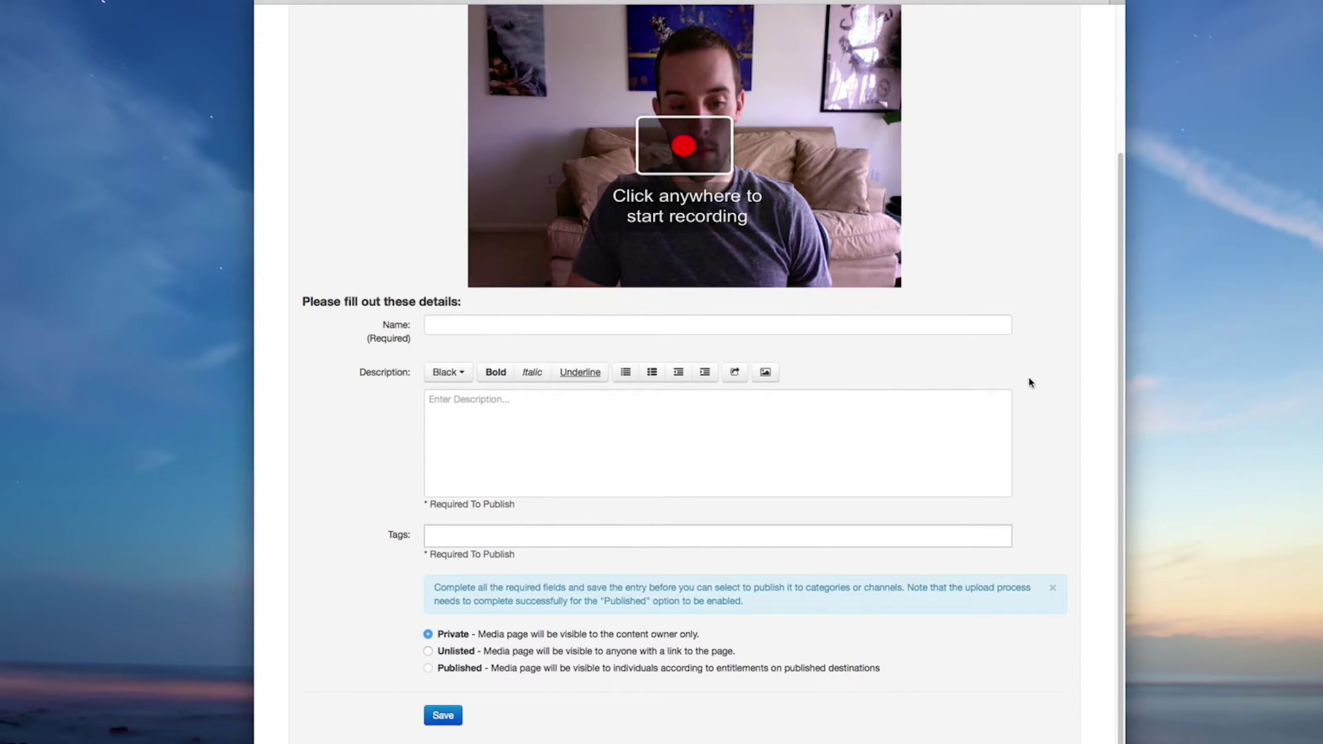
# - Enter name 'Webcam Recording Test 1', a description and #test tag, choose Unlisted, and save
pyautogui.click(914, 323)
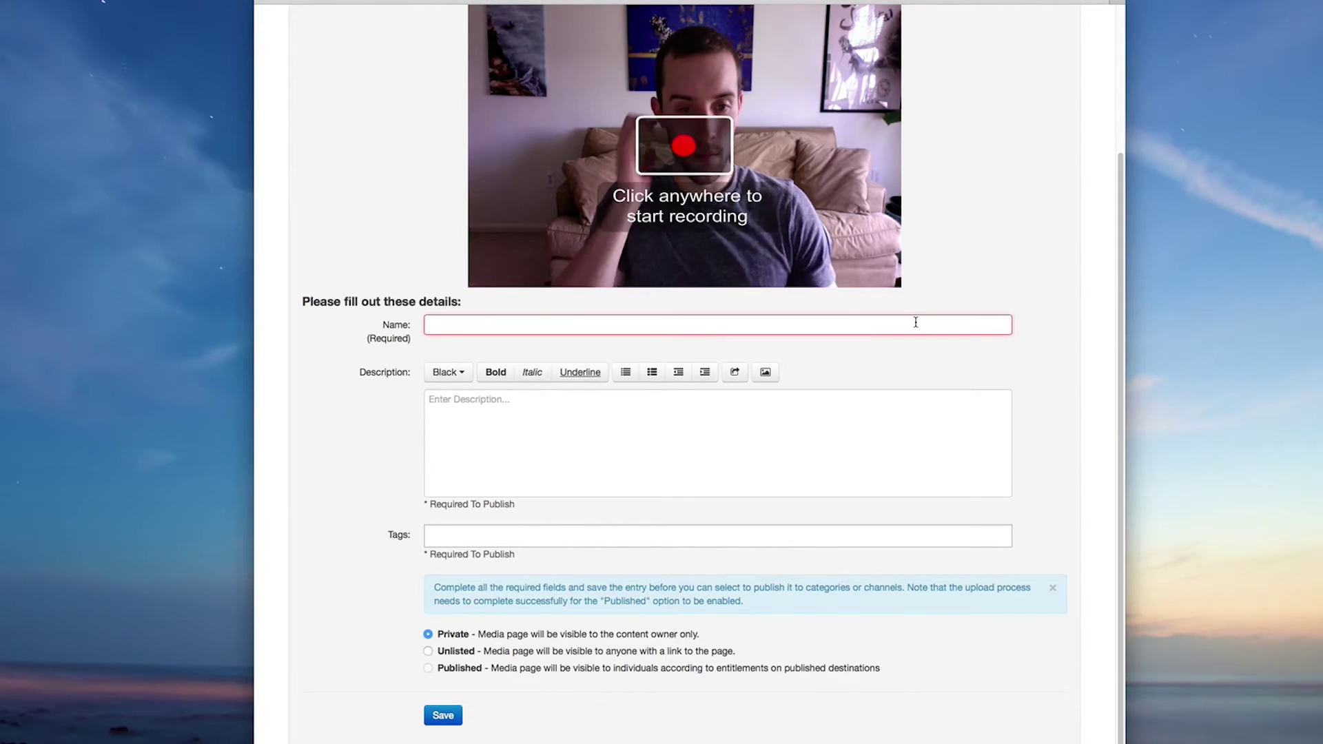
pyautogui.write('We')
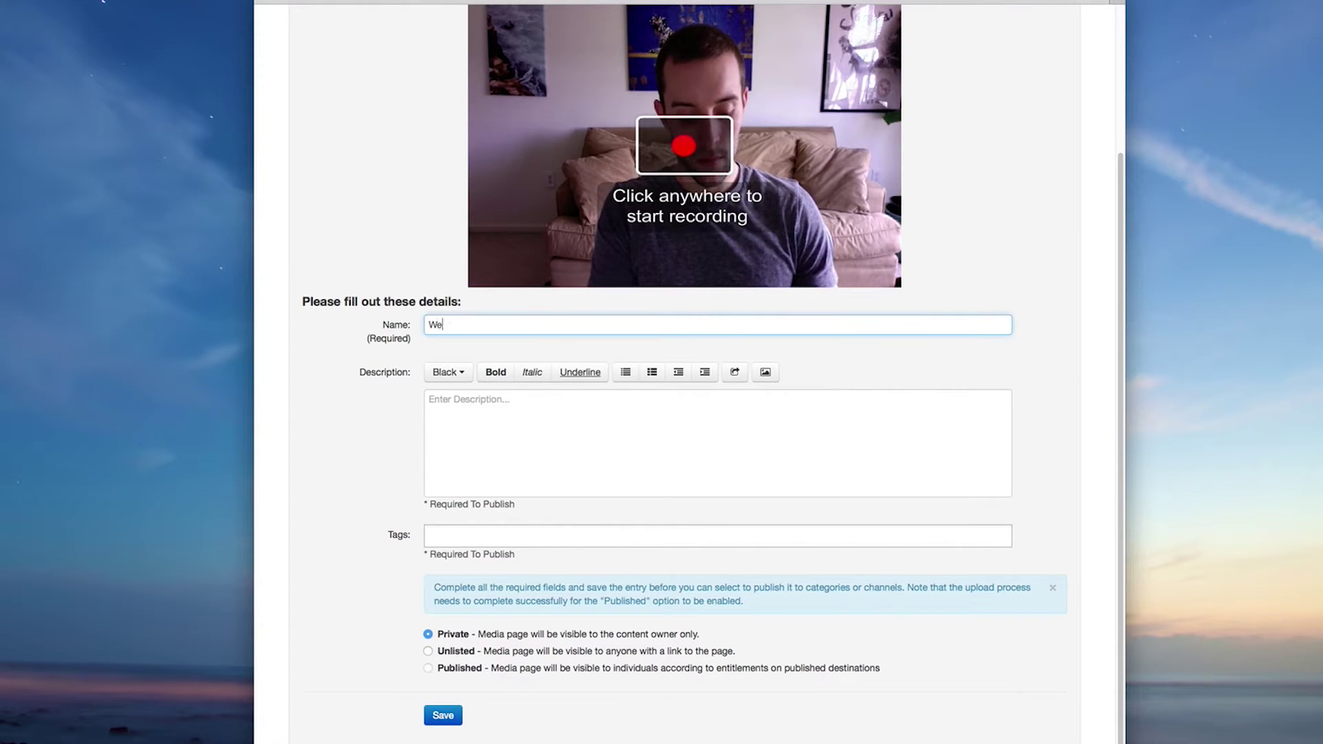
pyautogui.write('bcam Record')
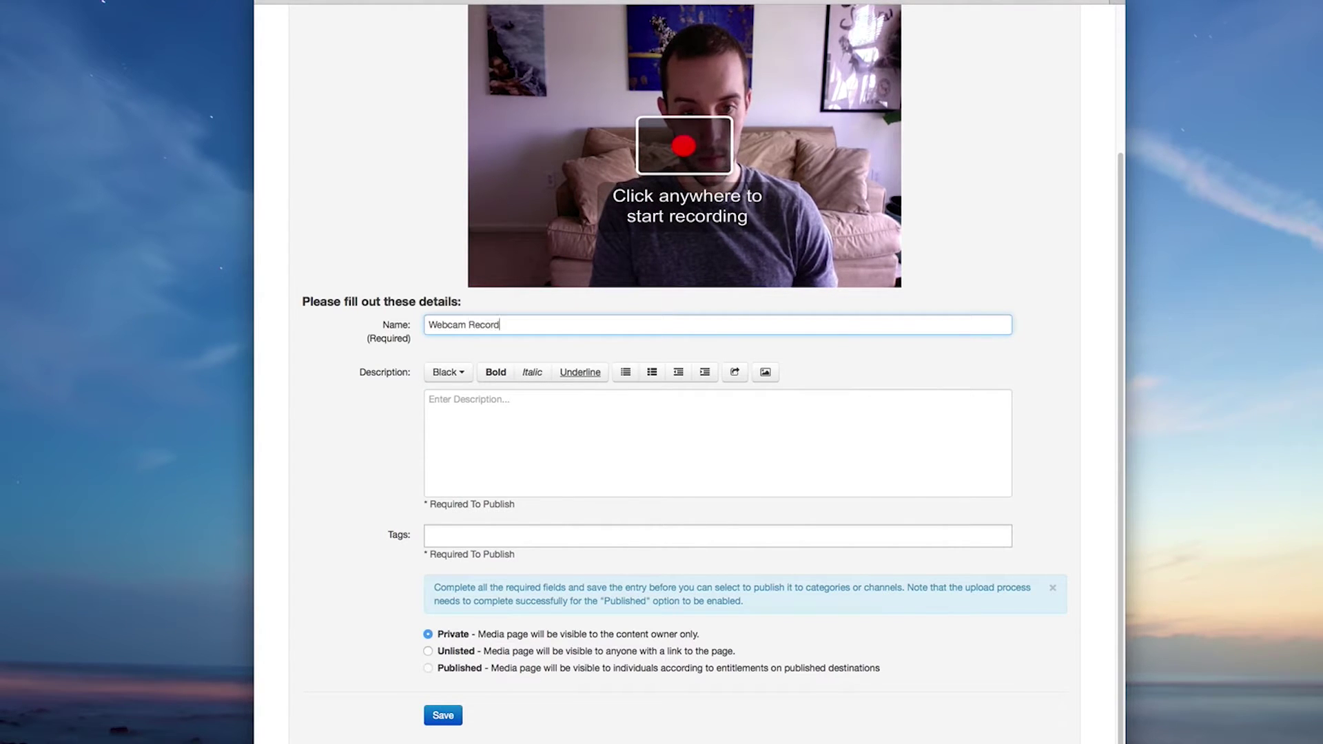
pyautogui.write('ing ')
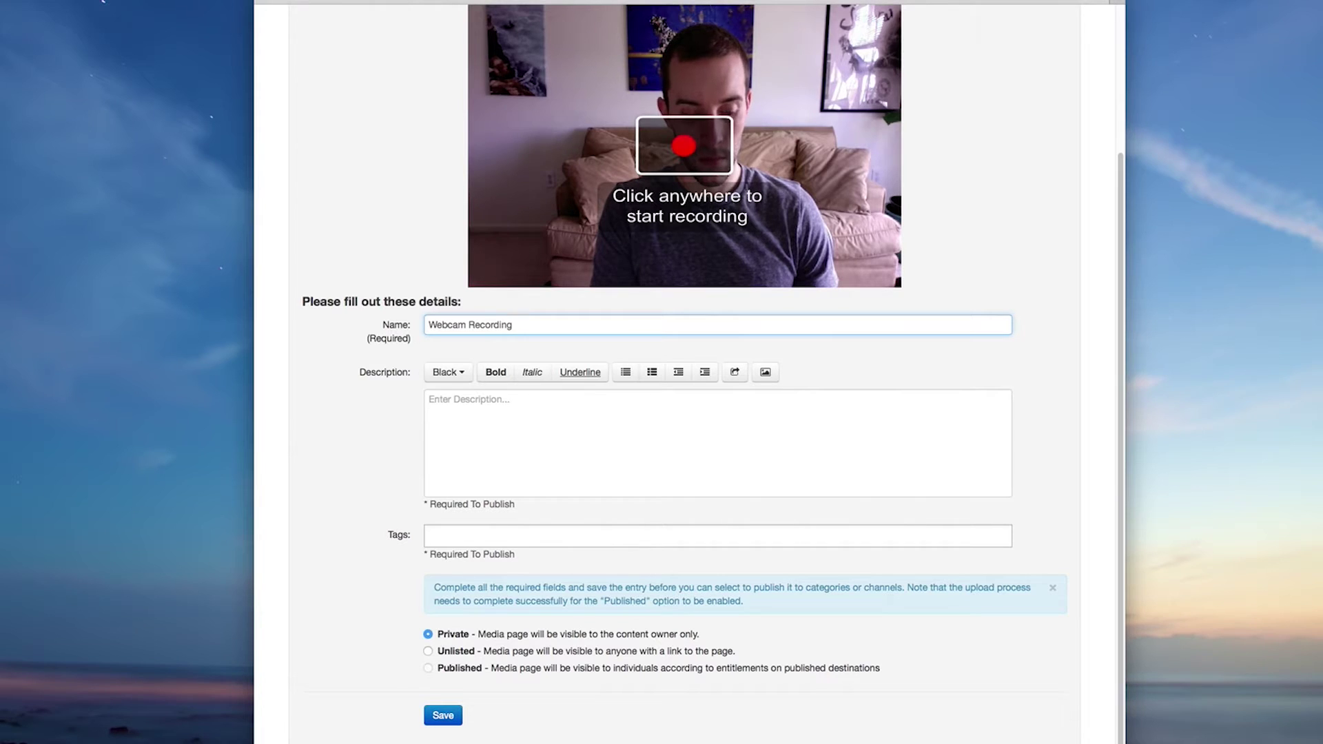
pyautogui.write('Test 1')
pyautogui.press('Tab')
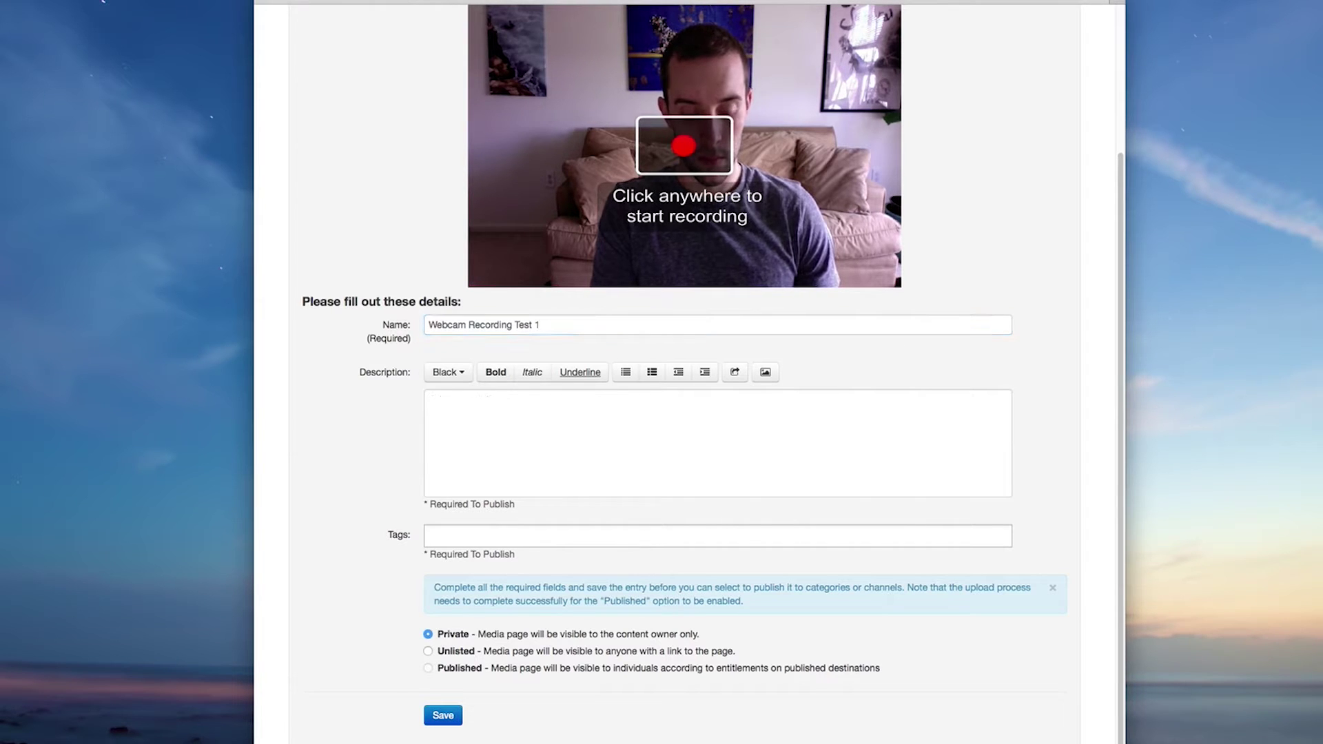
pyautogui.write('Running a')
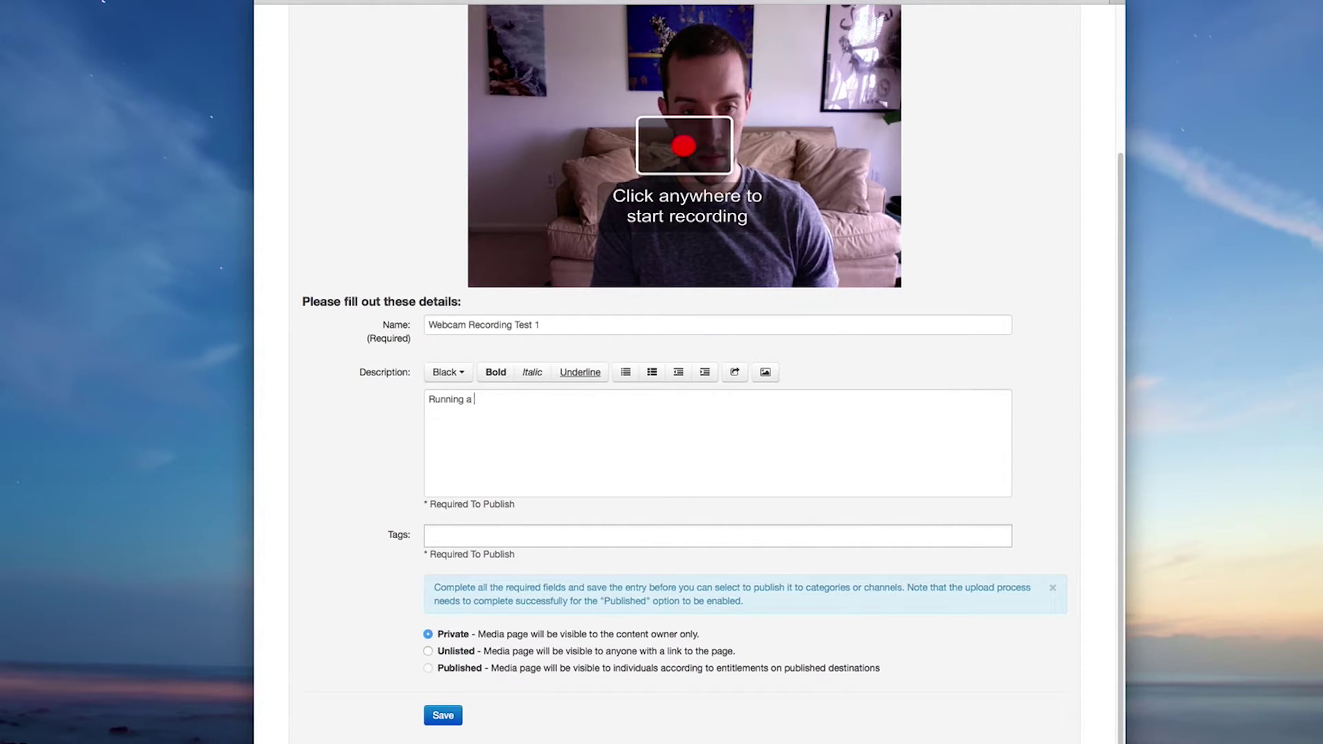
pyautogui.write(' test of tMedi')
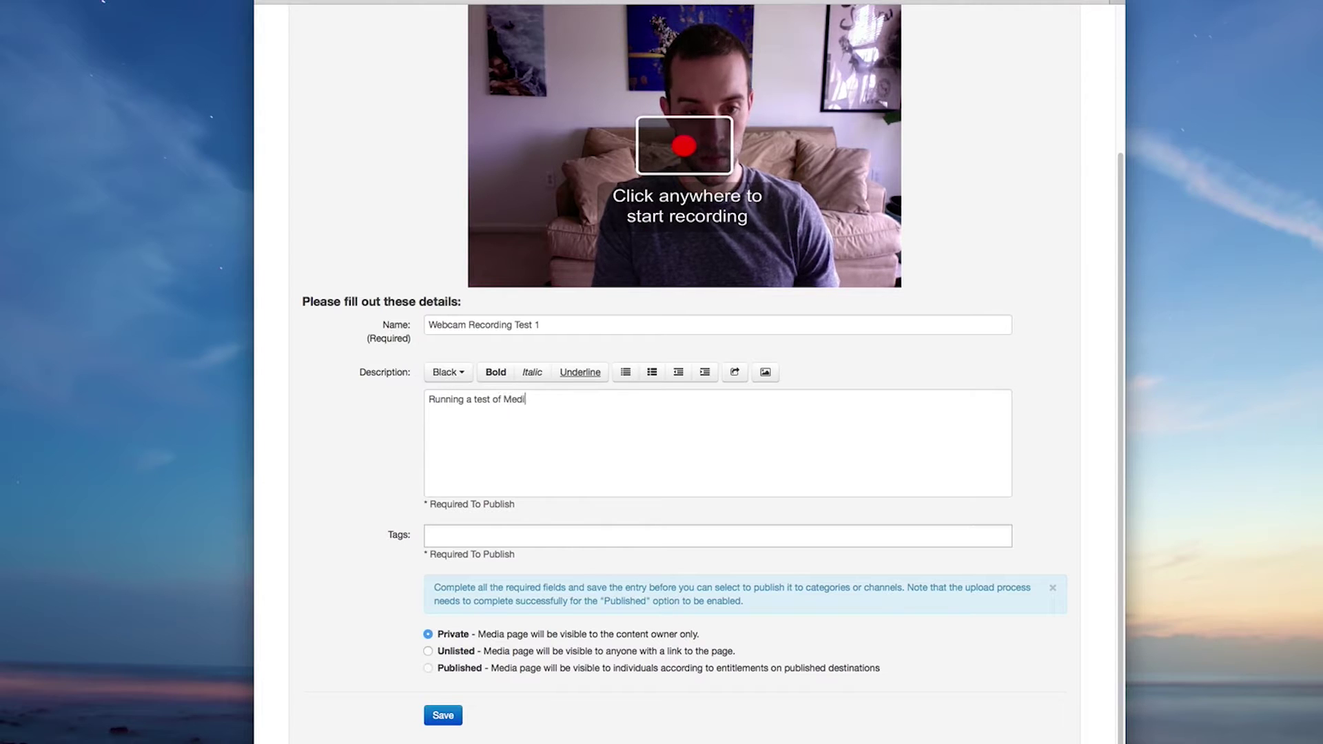
pyautogui.write('aSpace')
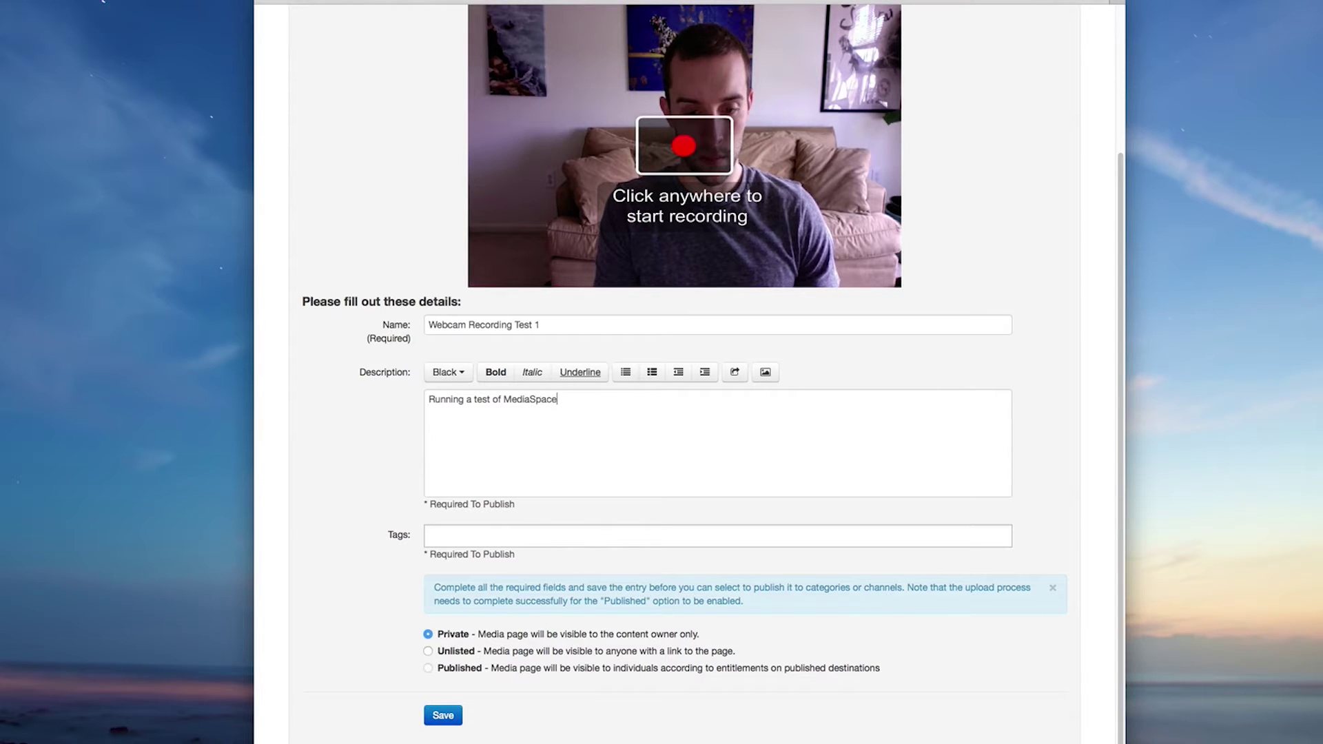
pyautogui.write("'s Webcam Fe")
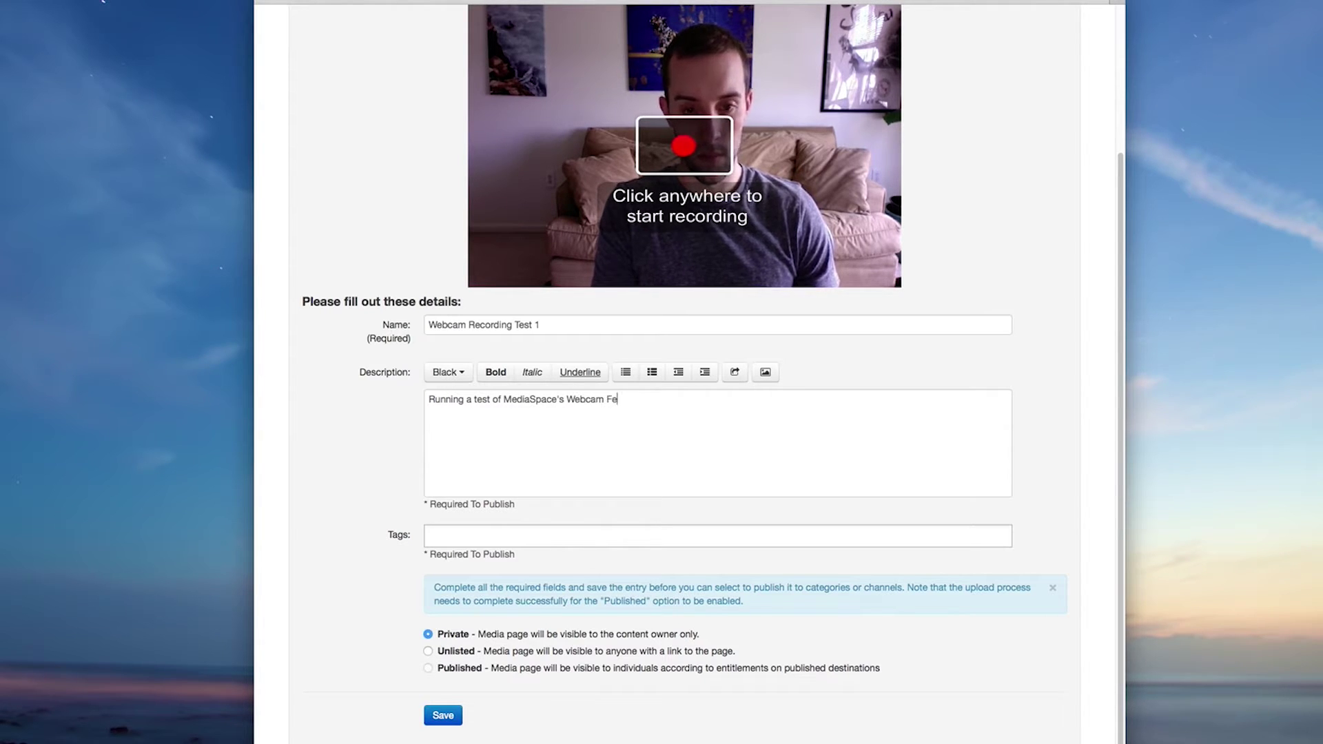
pyautogui.write('atures')
pyautogui.press('Tab')
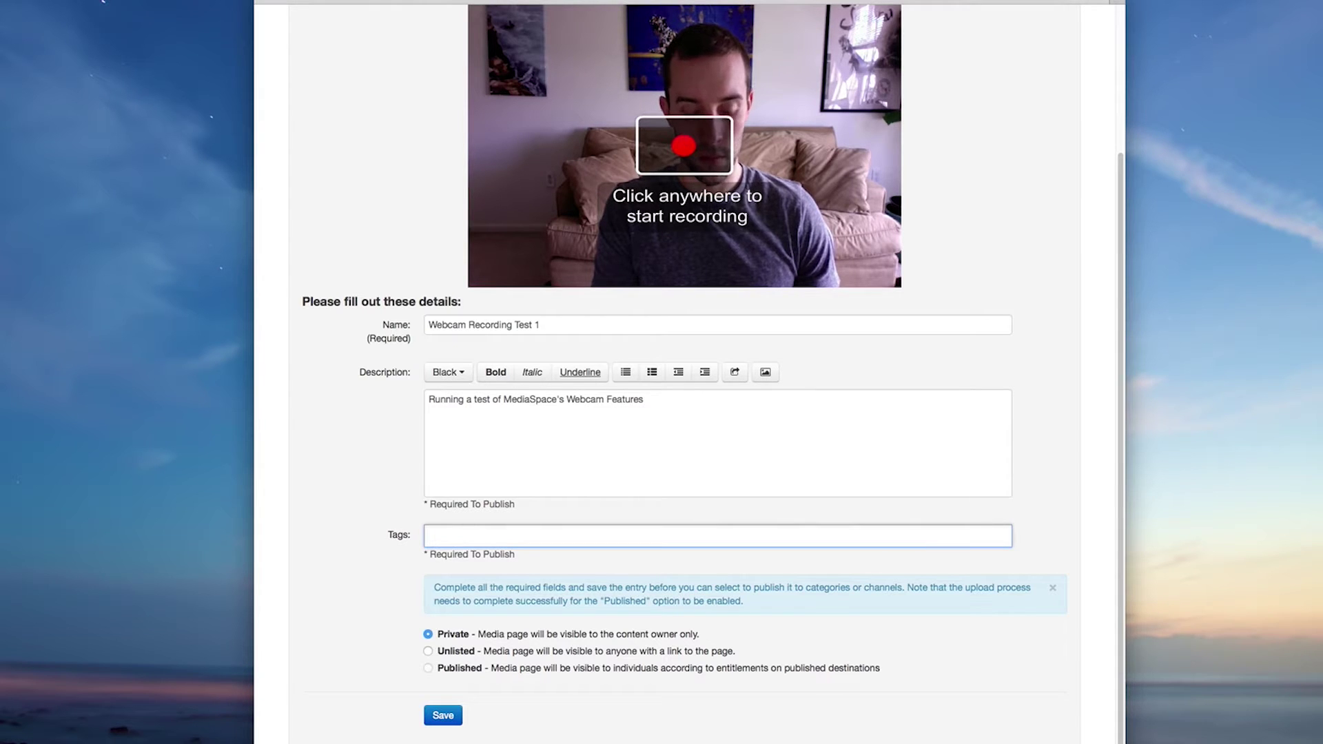
pyautogui.write('#test')
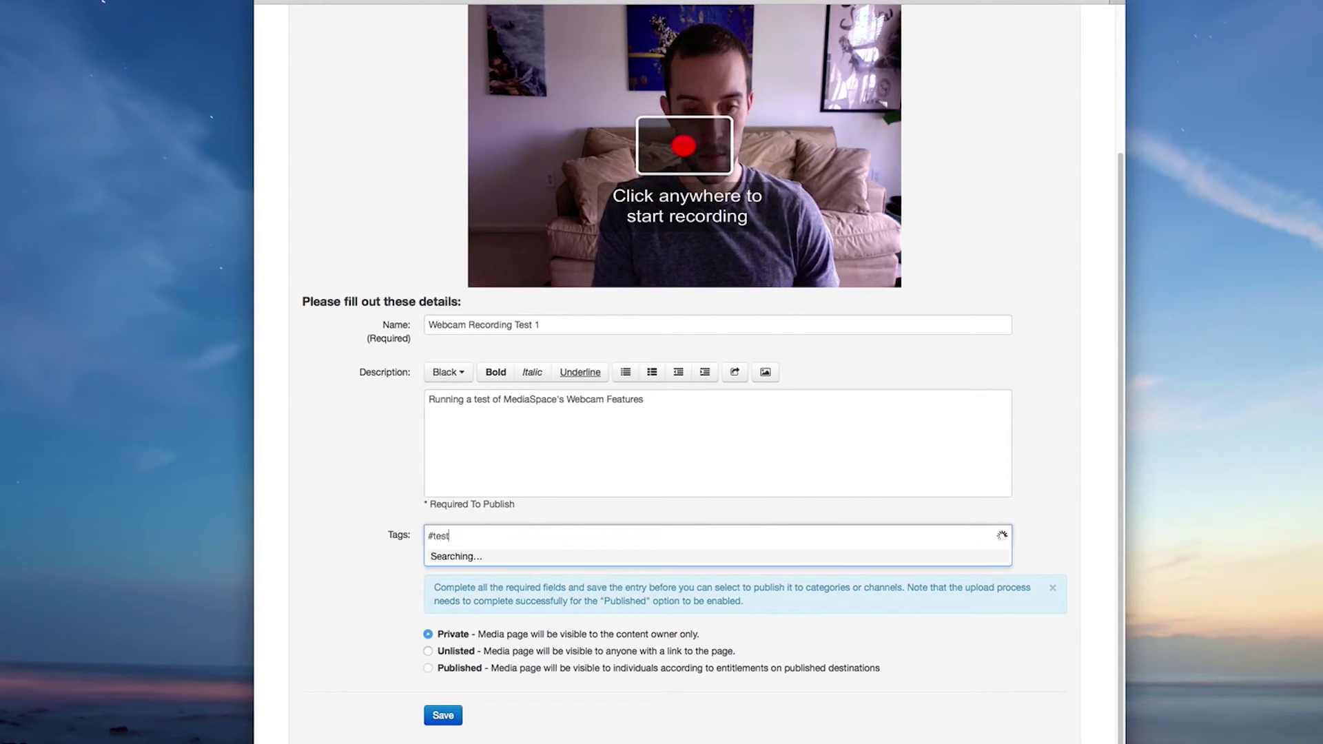
pyautogui.press('Return')
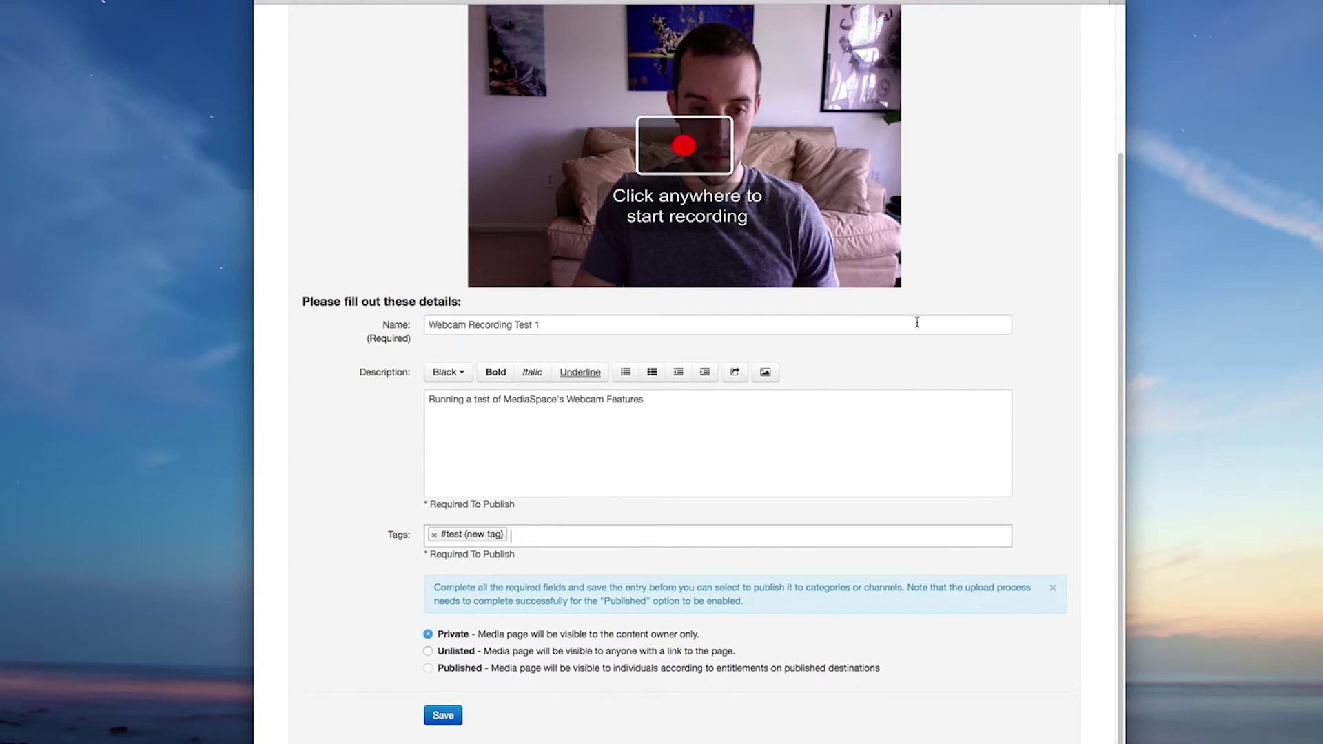
pyautogui.click(428, 653)
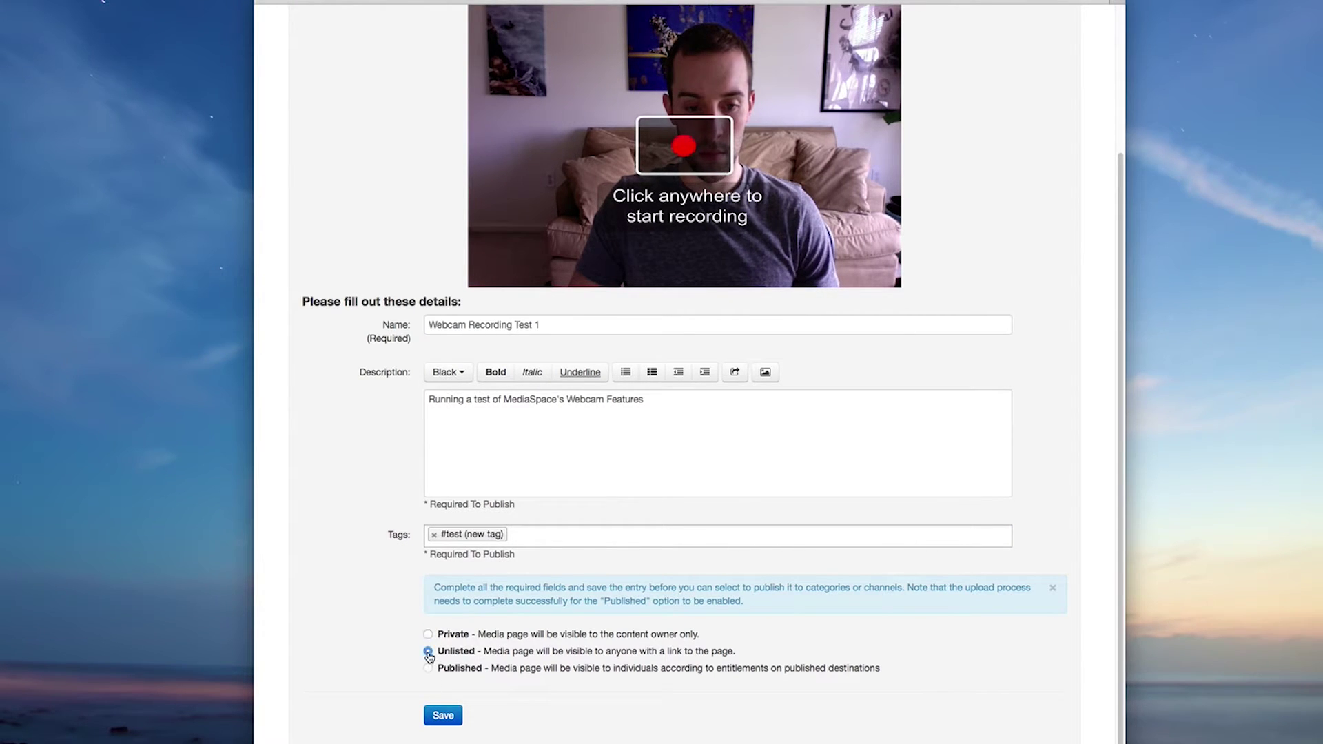
pyautogui.click(447, 718)
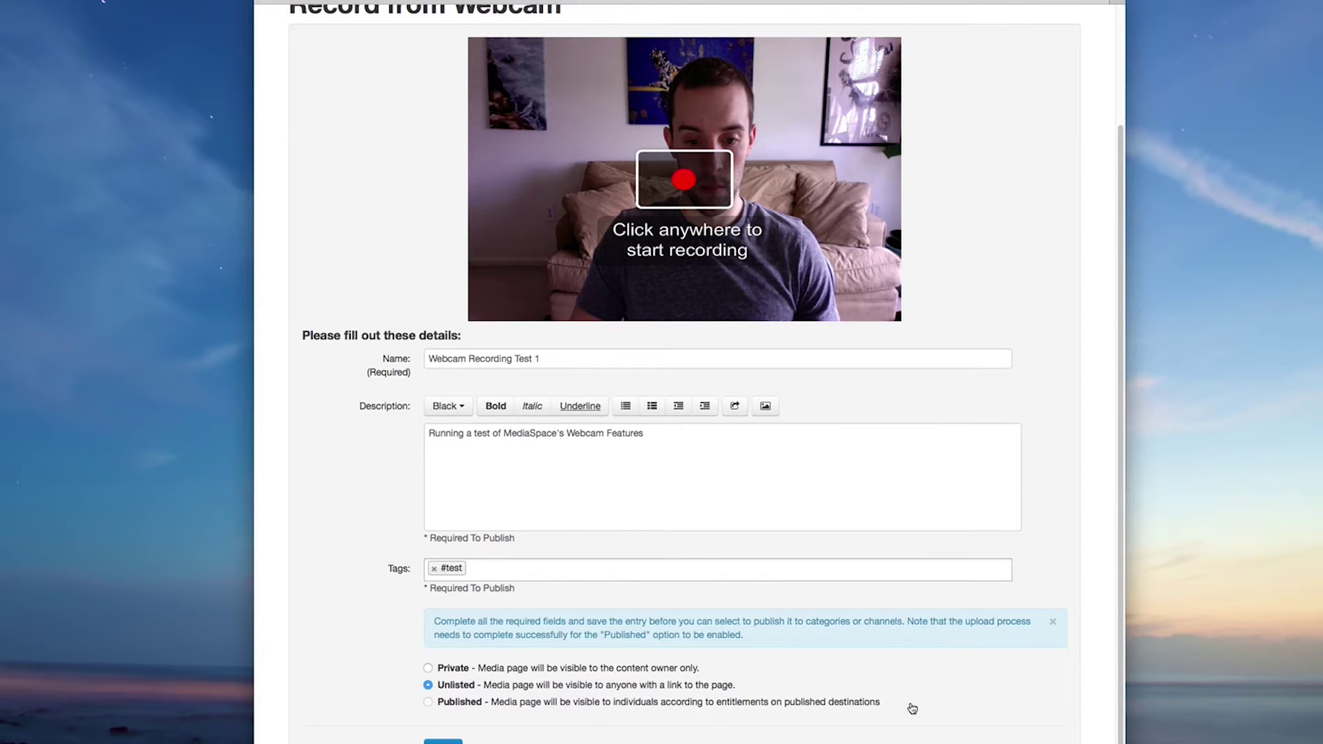
pyautogui.scroll(3, 912, 708)
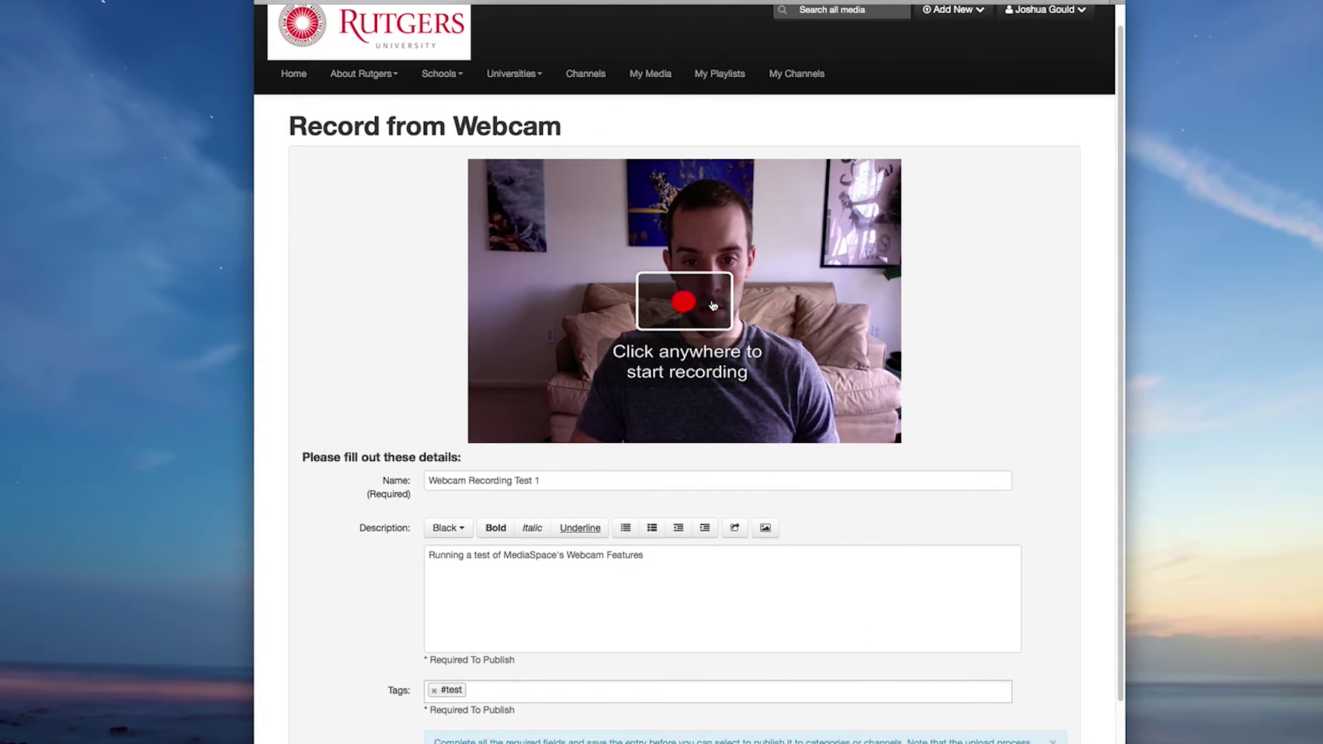
# - Record about ten seconds of webcam video, save and upload it, then leave the form
pyautogui.click(712, 302)
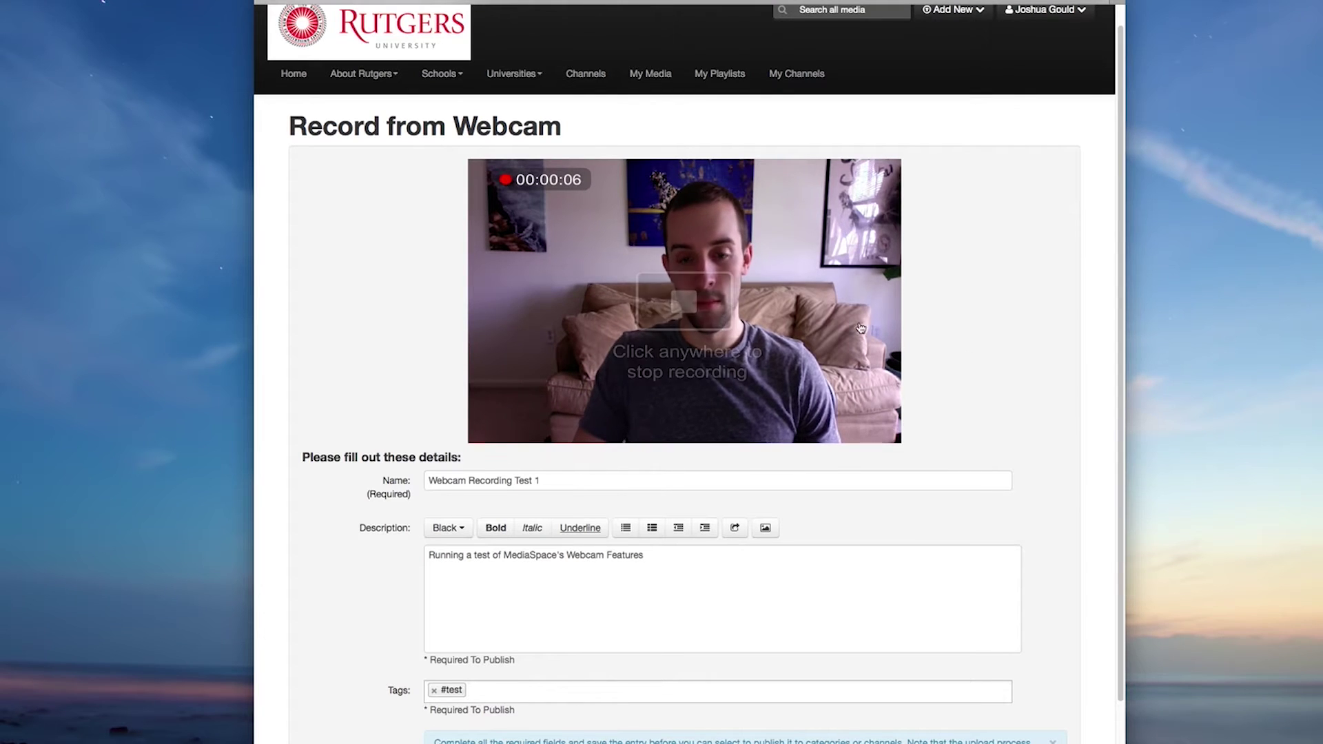
pyautogui.moveTo(720, 319)
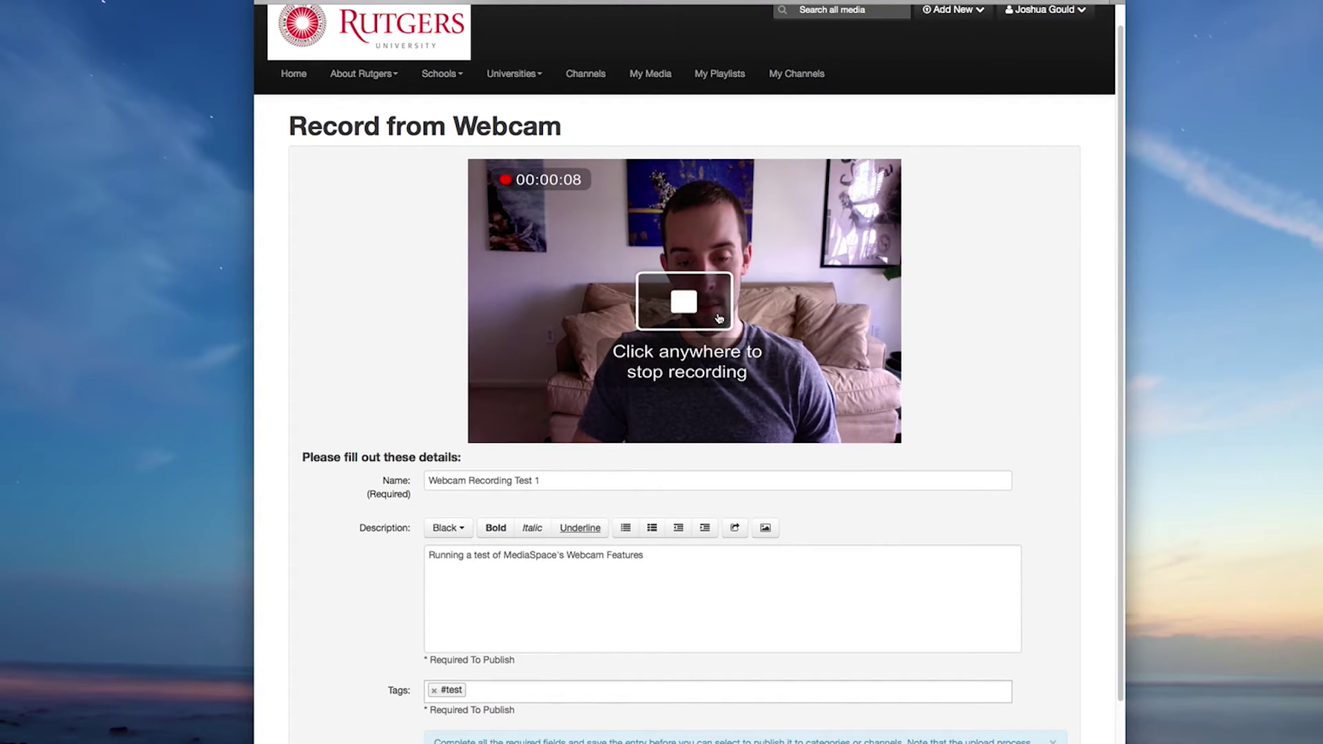
pyautogui.click(719, 319)
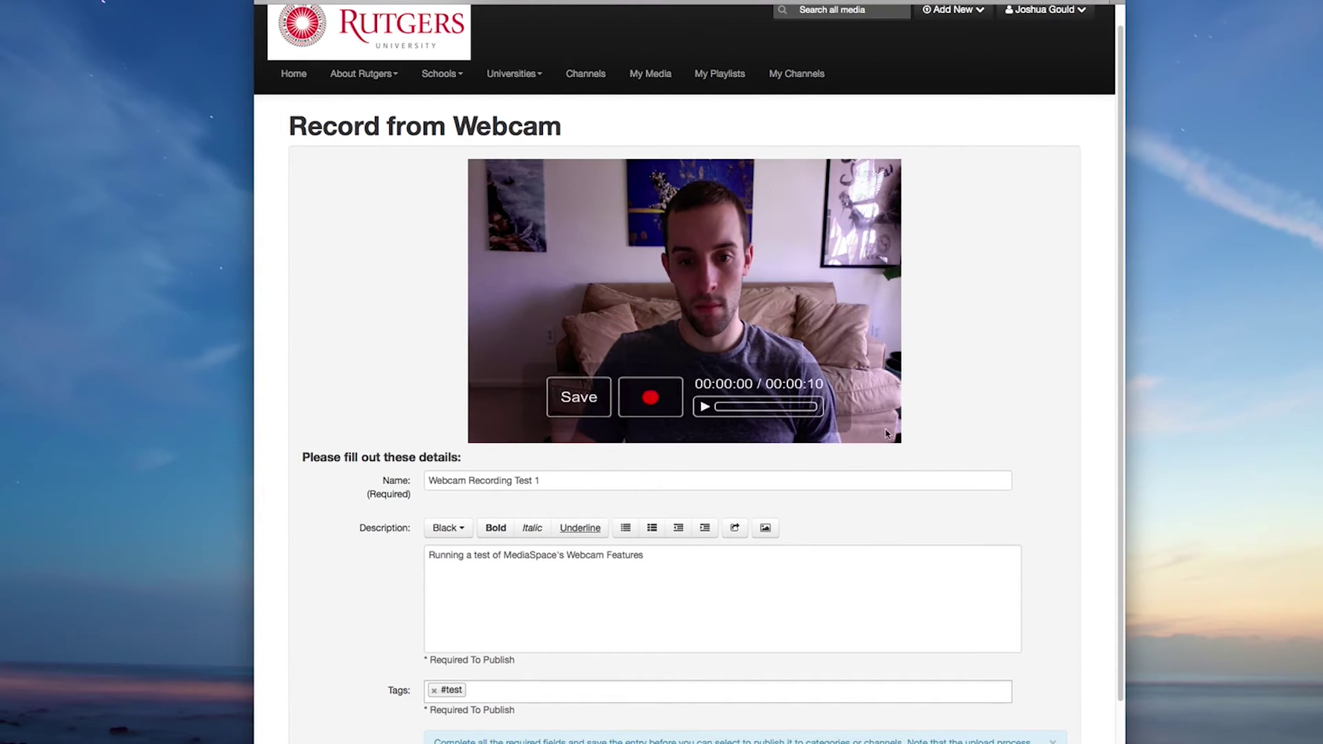
pyautogui.click(580, 404)
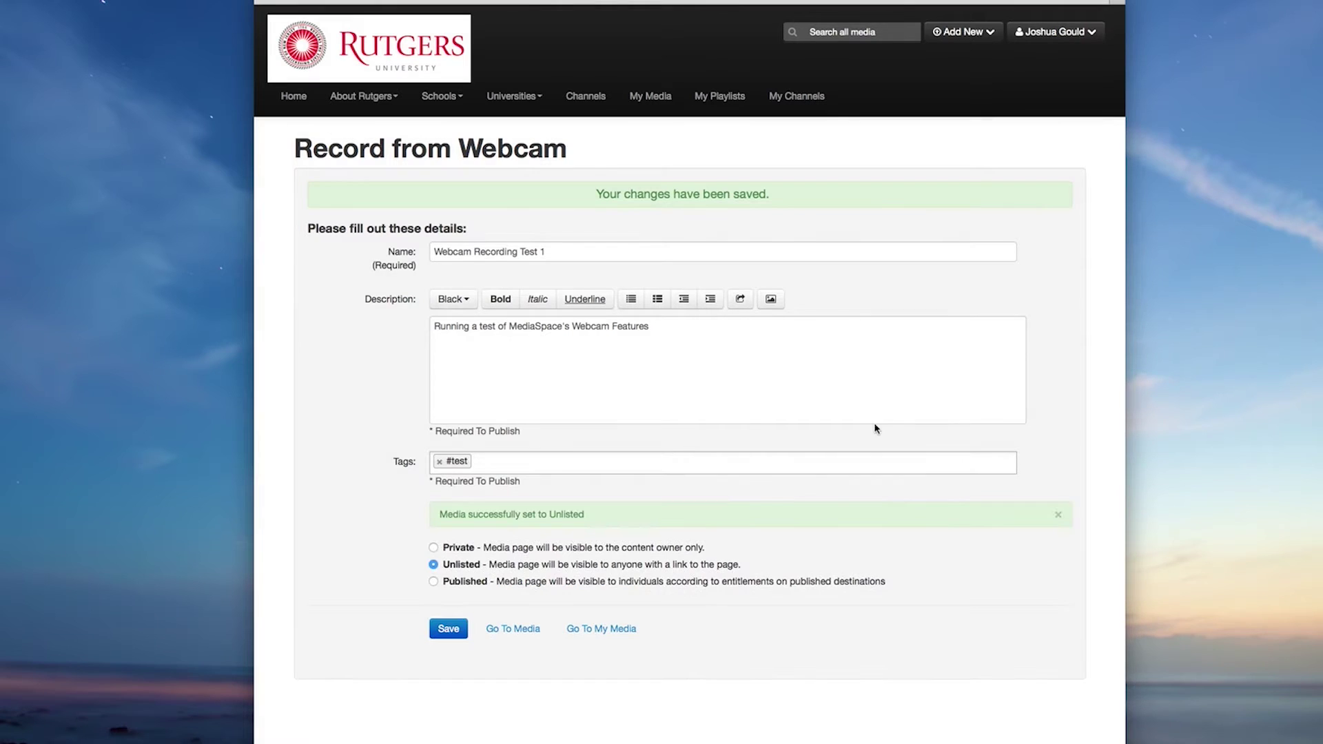
pyautogui.click(601, 630)
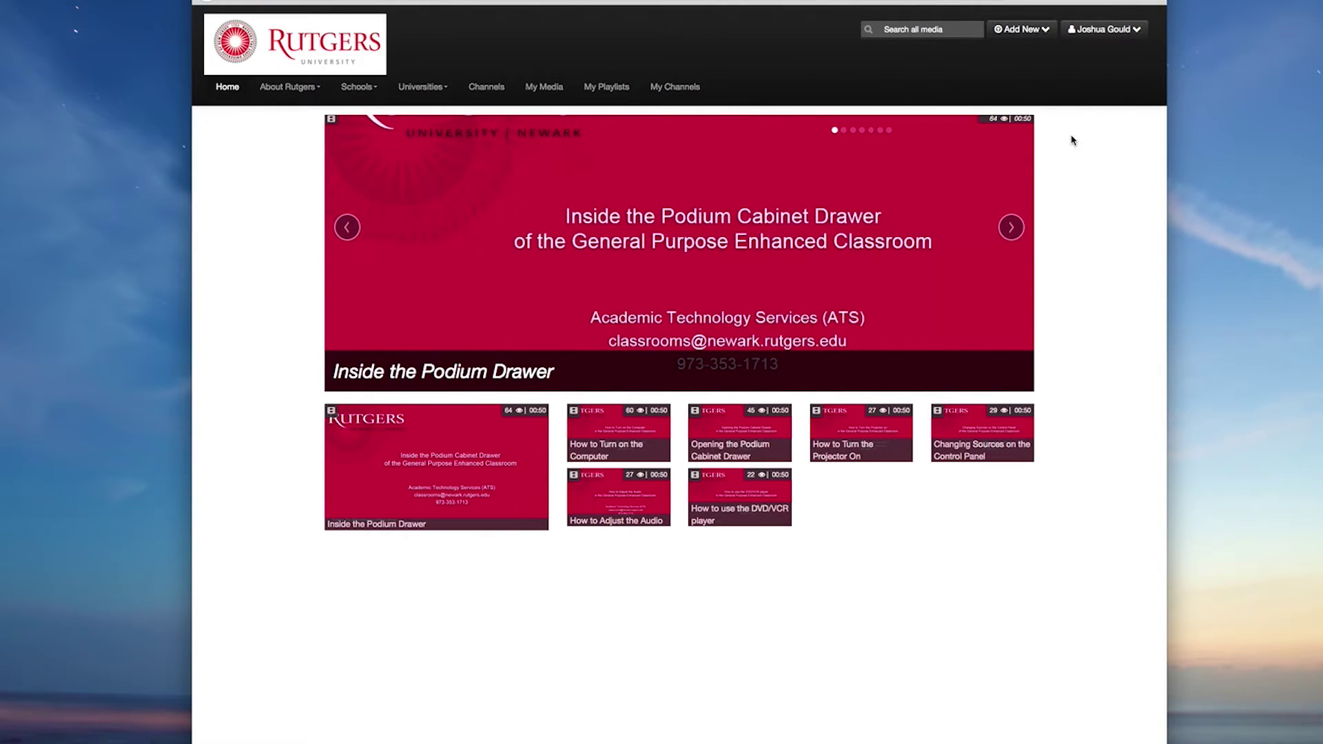
# - Choose Add New > Screen Recording, launch the screen recorder, and allow it to run
pyautogui.click(1046, 31)
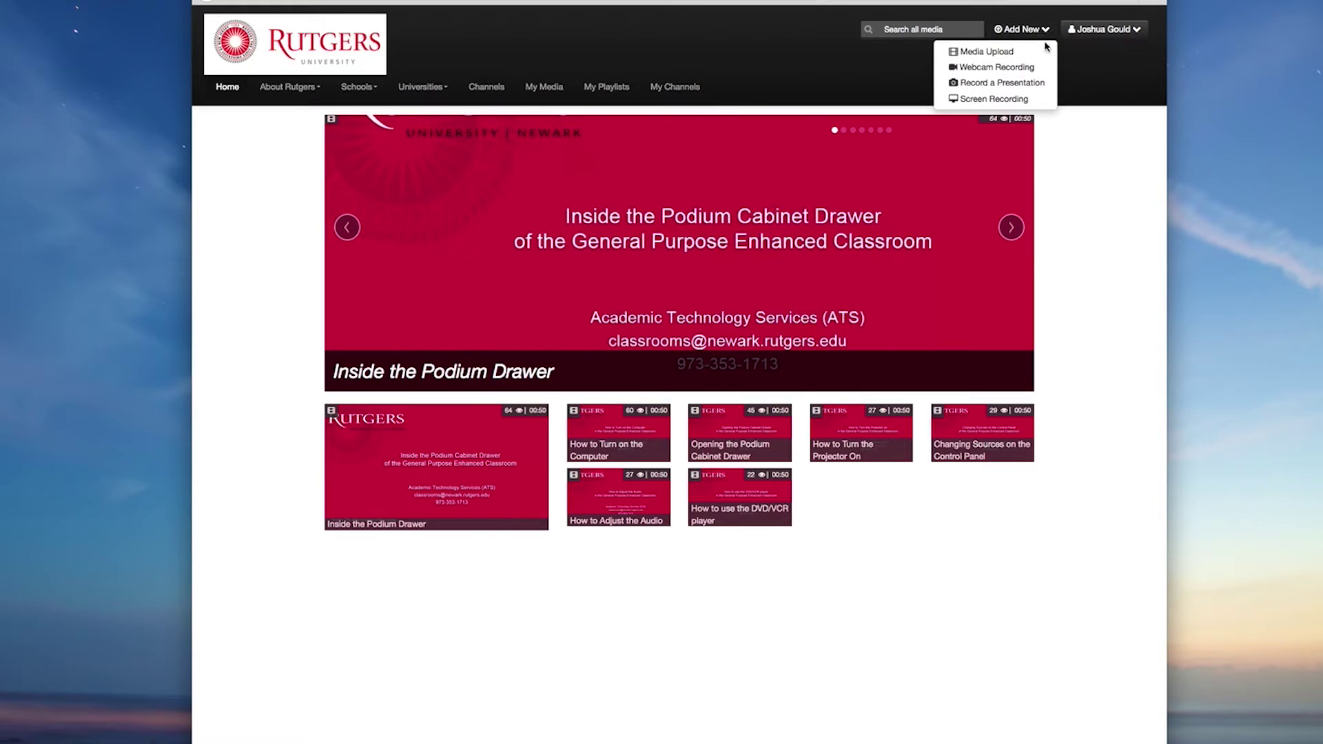
pyautogui.click(1040, 100)
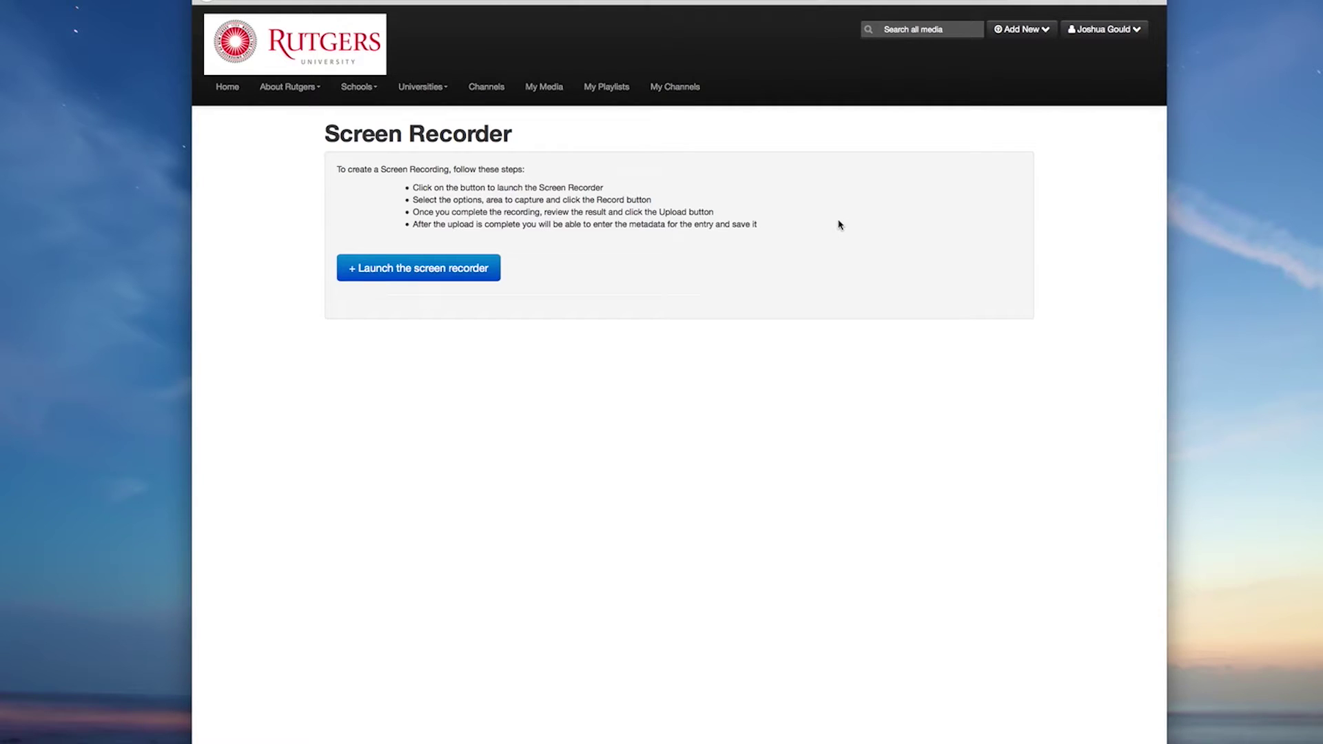
pyautogui.click(464, 280)
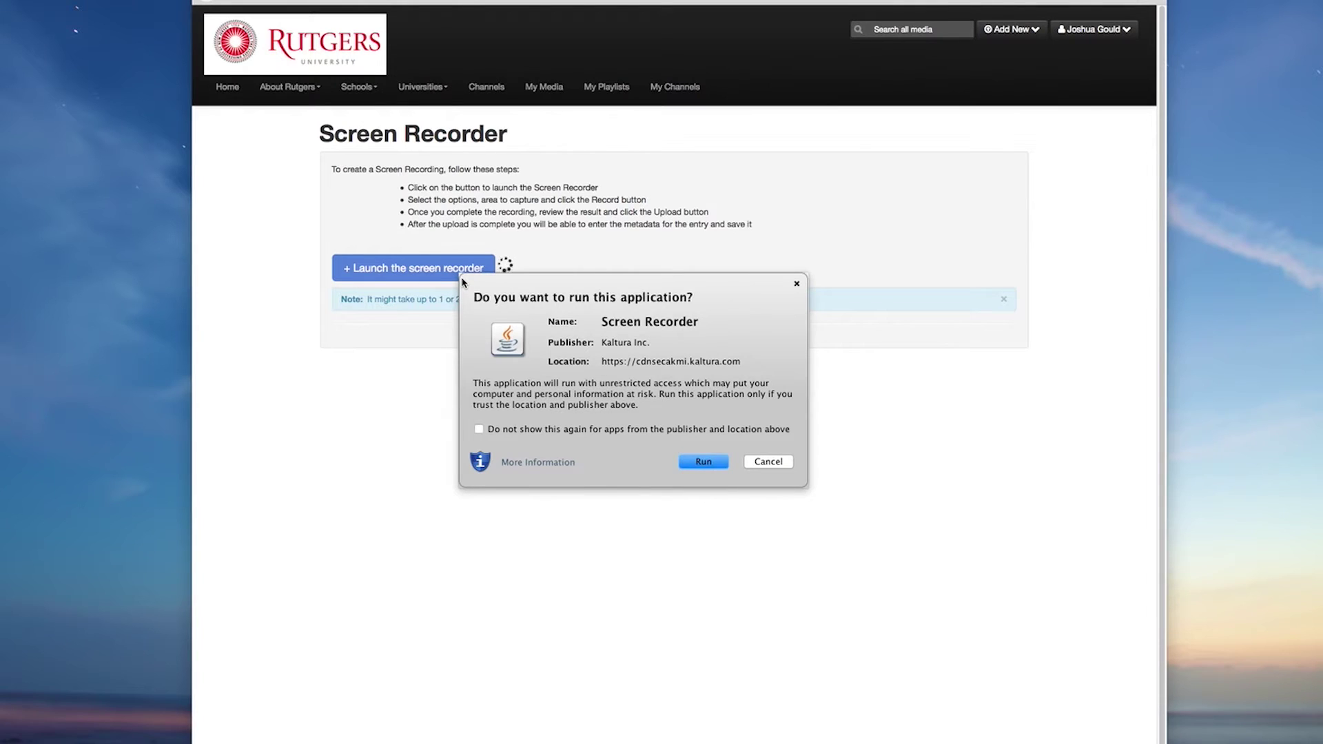
pyautogui.click(706, 467)
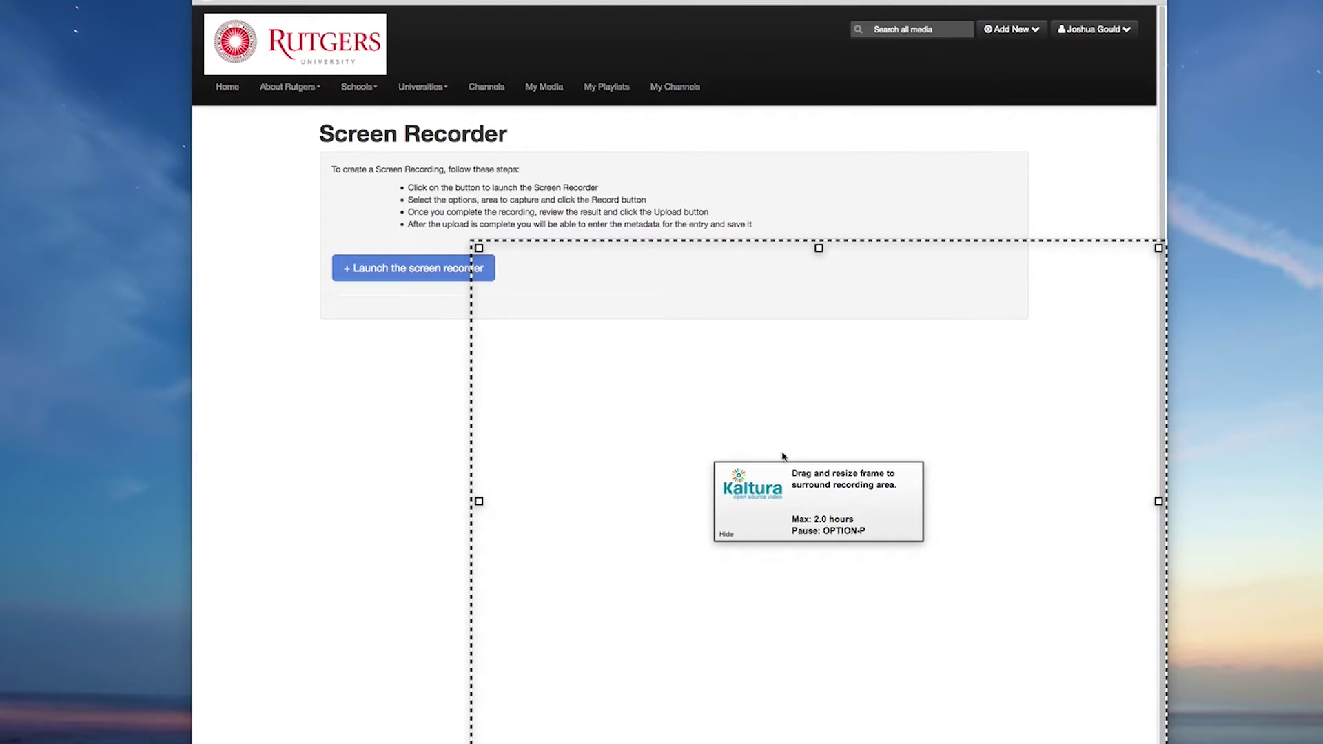
# - Move and resize the dashed capture frame to 1120 x 824 around the Screen Recorder page
pyautogui.moveTo(817, 502); pyautogui.dragTo(662, 395)
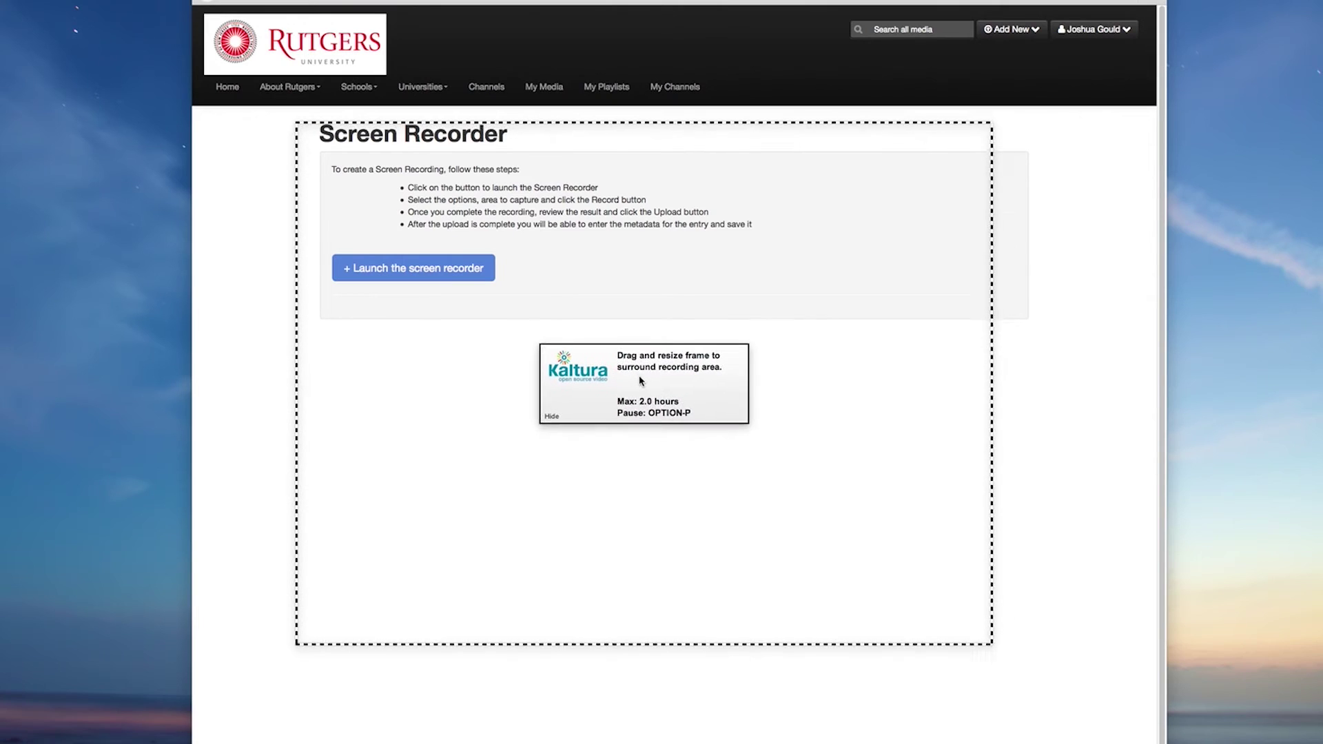
pyautogui.moveTo(662, 396); pyautogui.dragTo(637, 375)
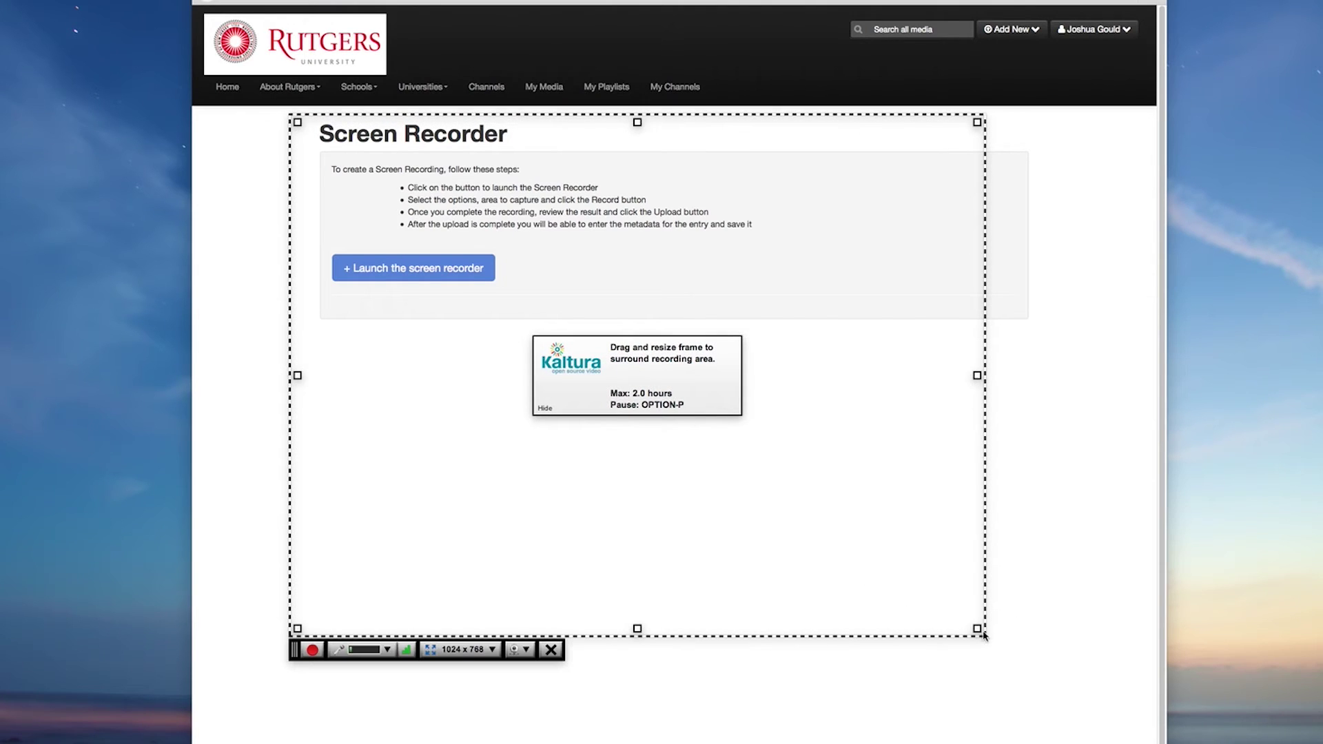
pyautogui.moveTo(977, 628); pyautogui.dragTo(1045, 670)
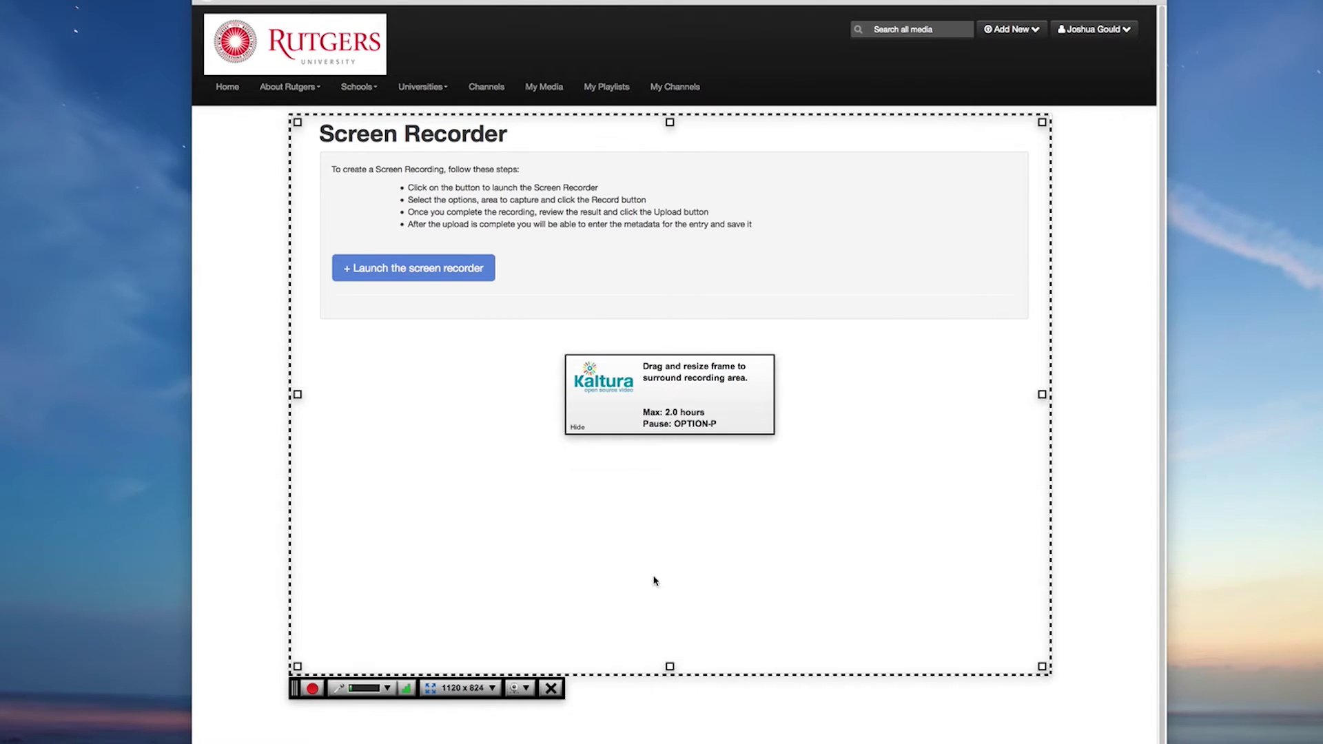
pyautogui.click(493, 689)
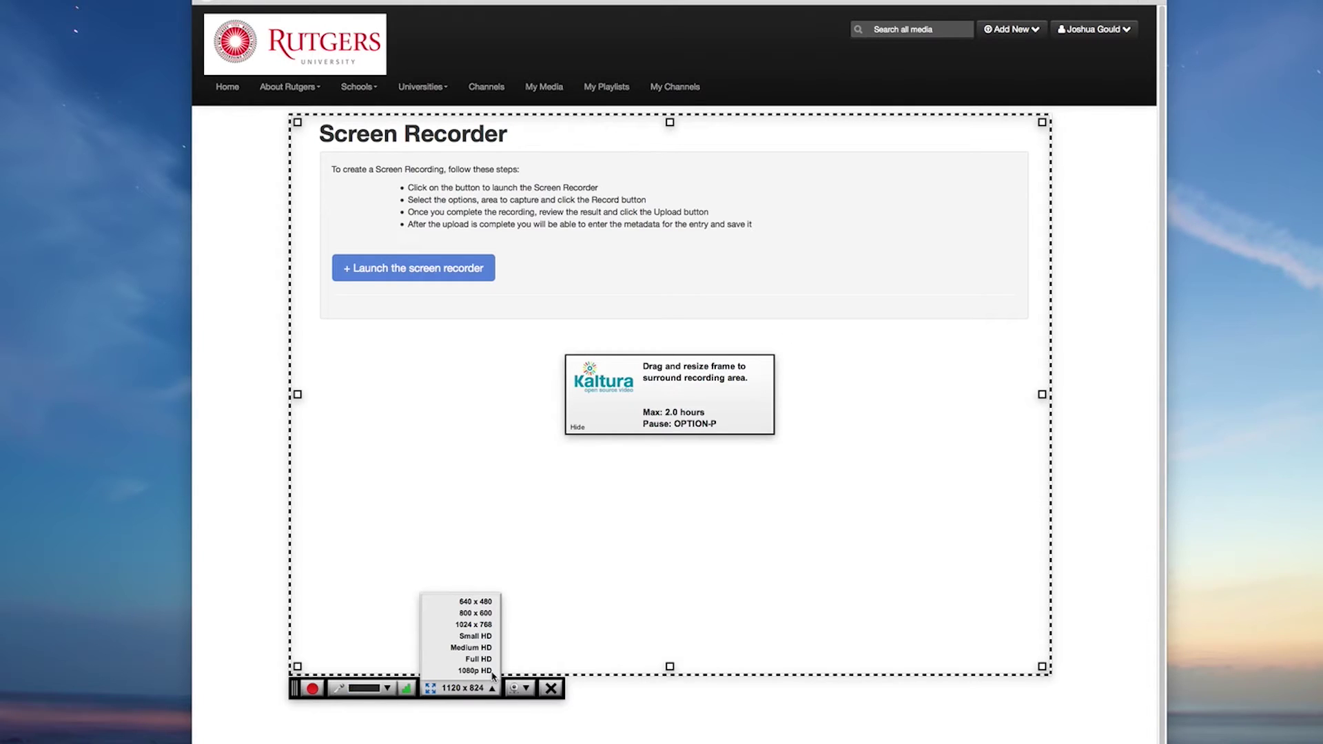
pyautogui.click(492, 687)
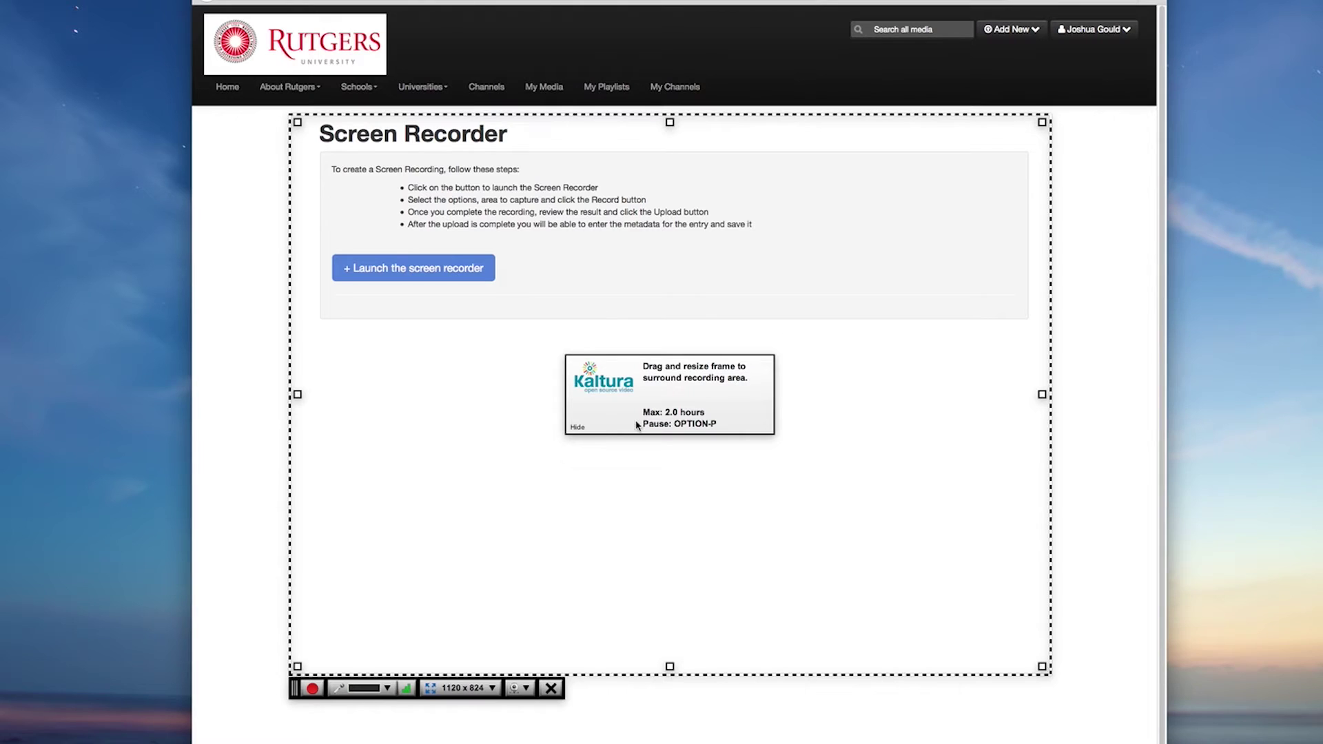
# - Pick the 1584 x 1338 capture resolution preset and start recording
pyautogui.click(493, 689)
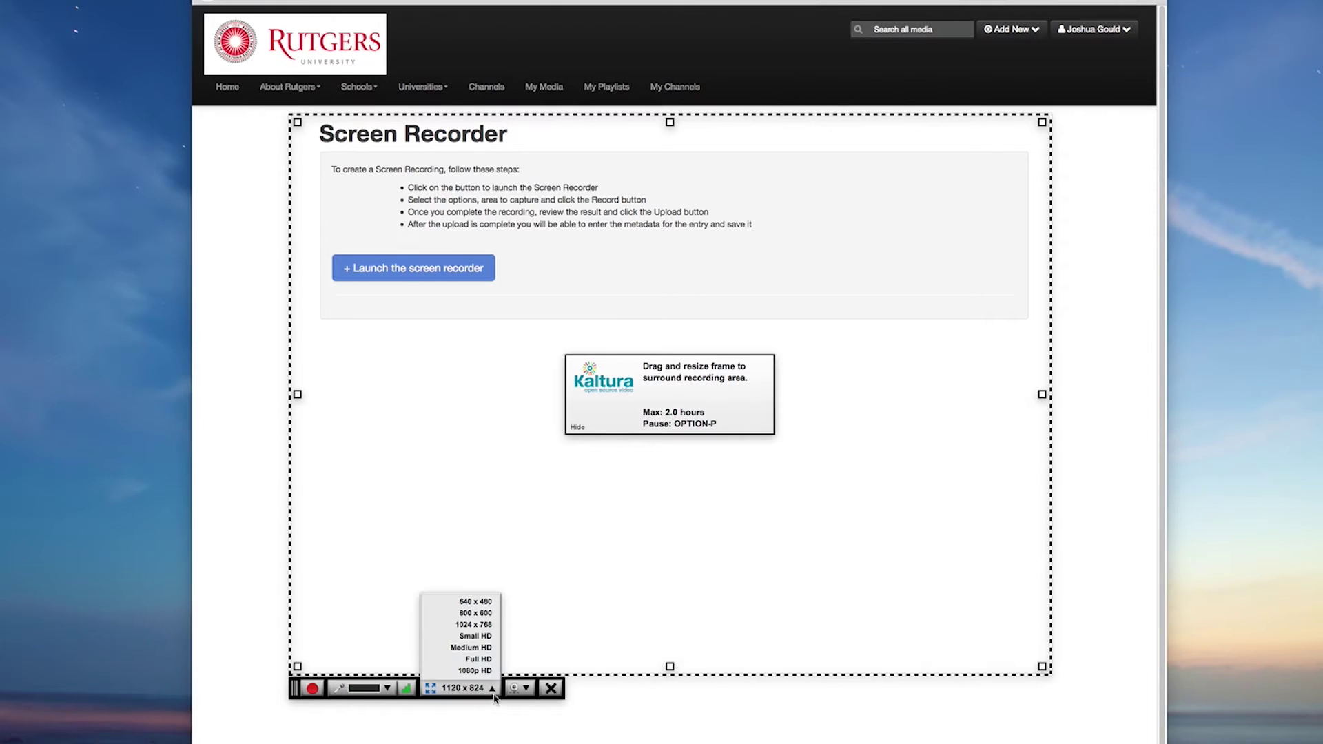
pyautogui.click(481, 659)
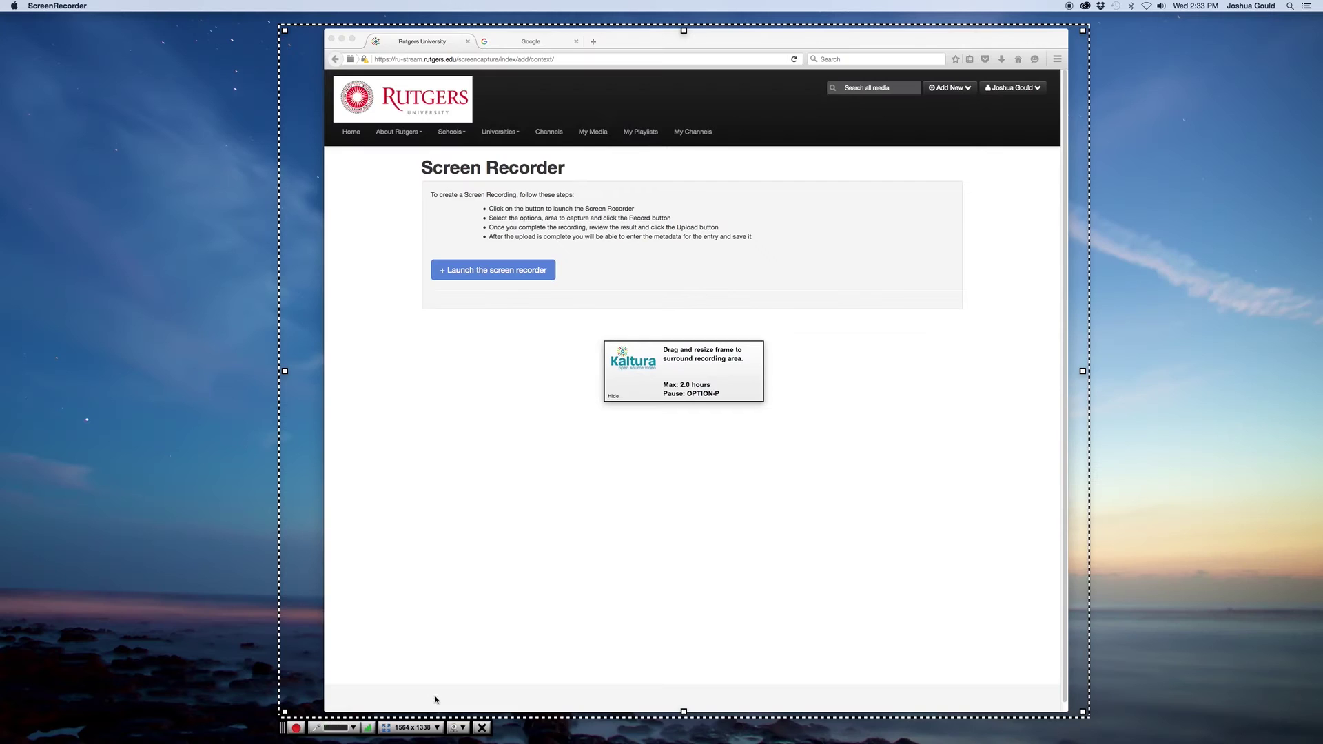
pyautogui.click(296, 728)
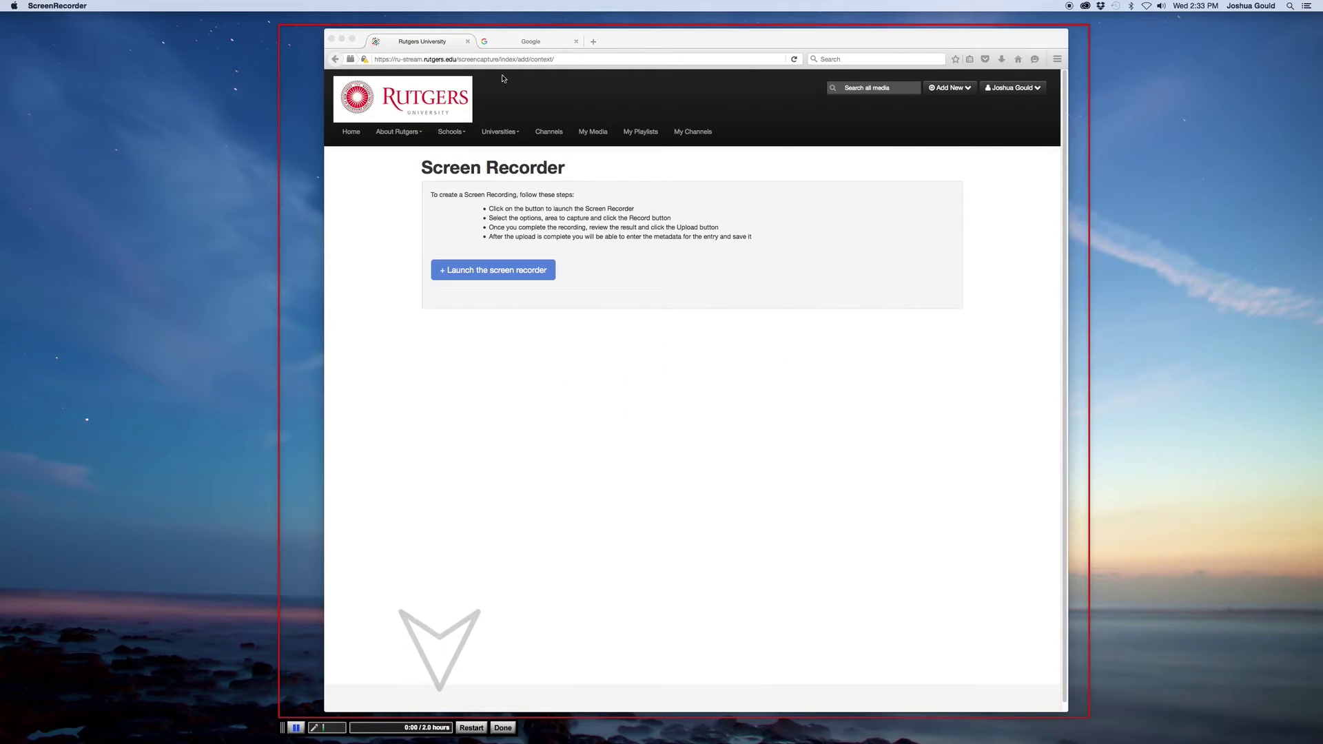
# - Search Google for 'kaltura', visit the Kaltura Video Platform site, return to Rutgers, and pause
pyautogui.click(513, 44)
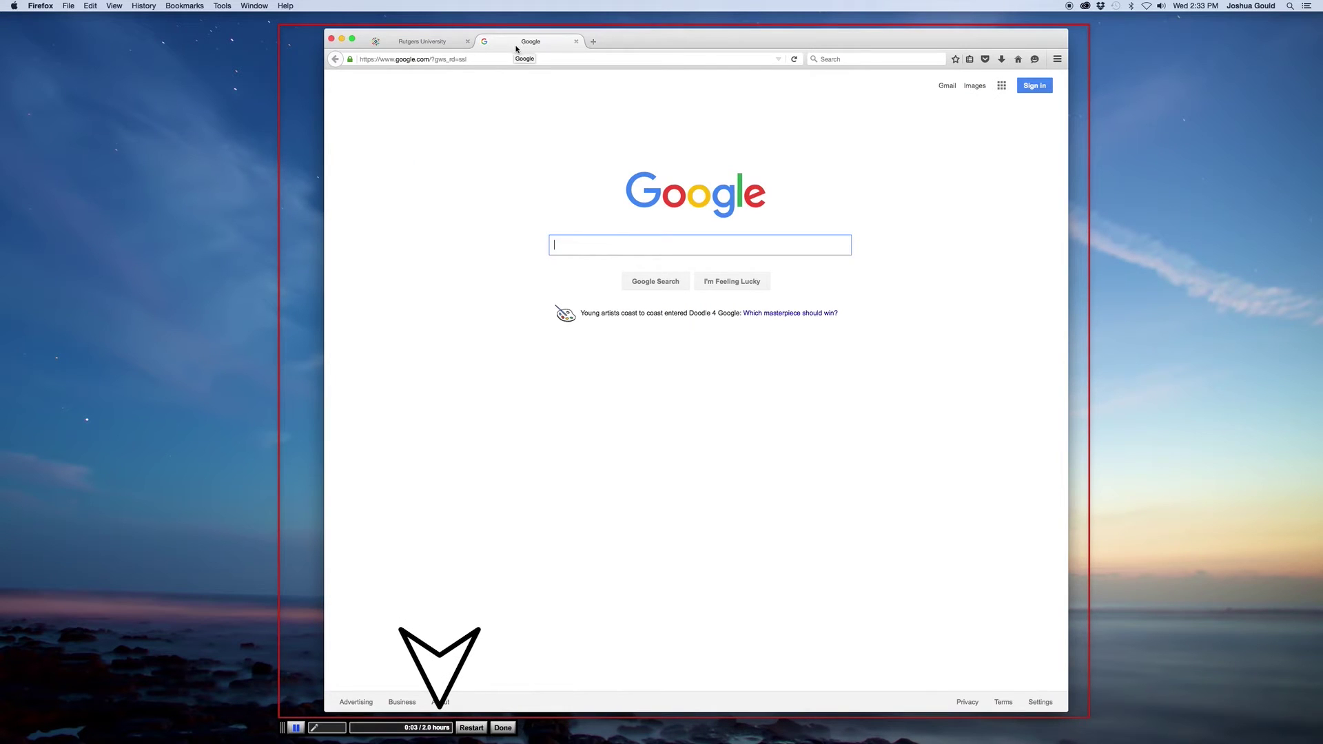
pyautogui.write('kaltura')
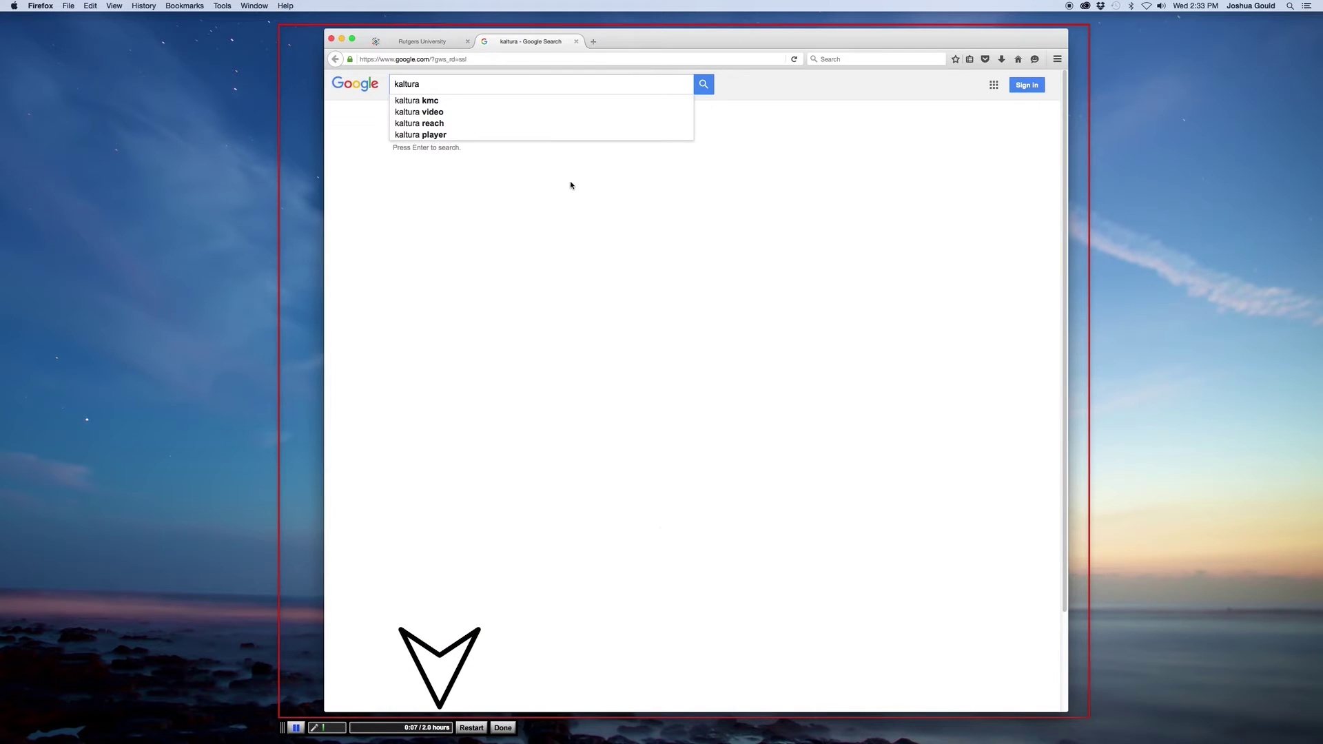
pyautogui.press('Return')
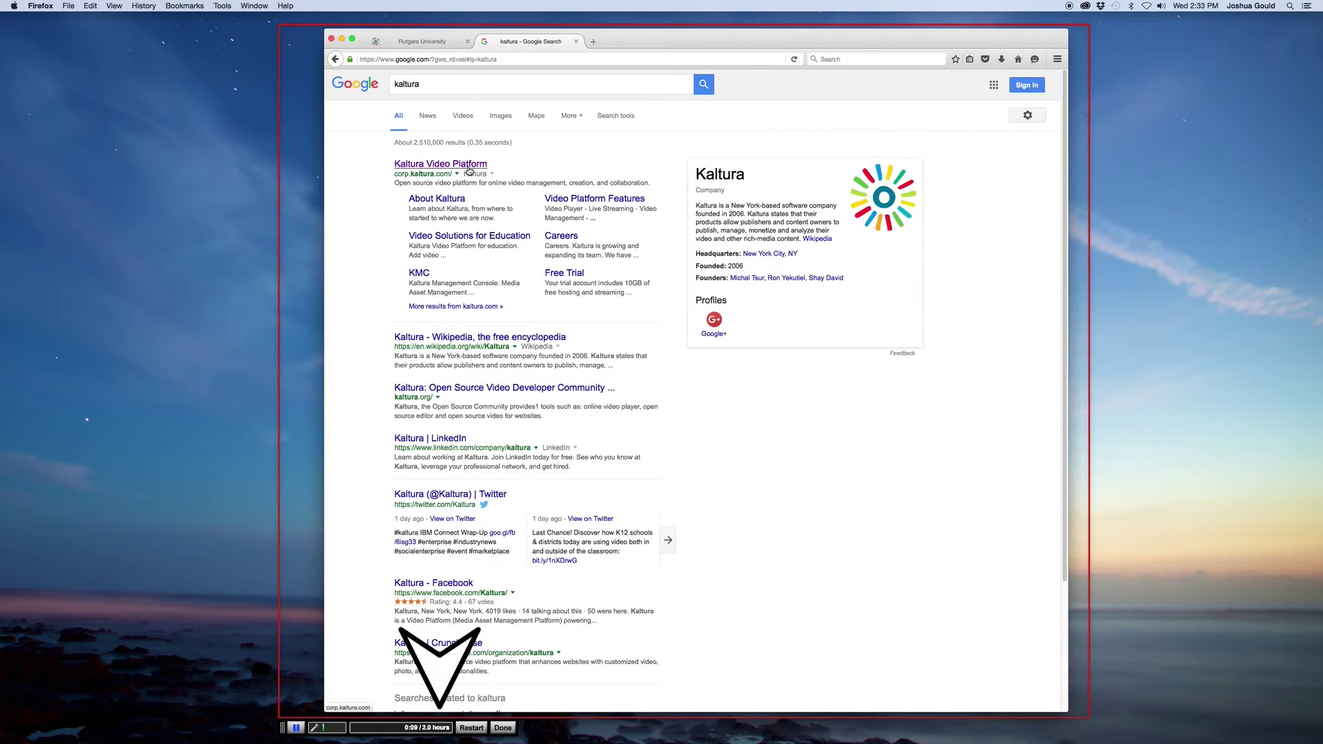
pyautogui.click(467, 168)
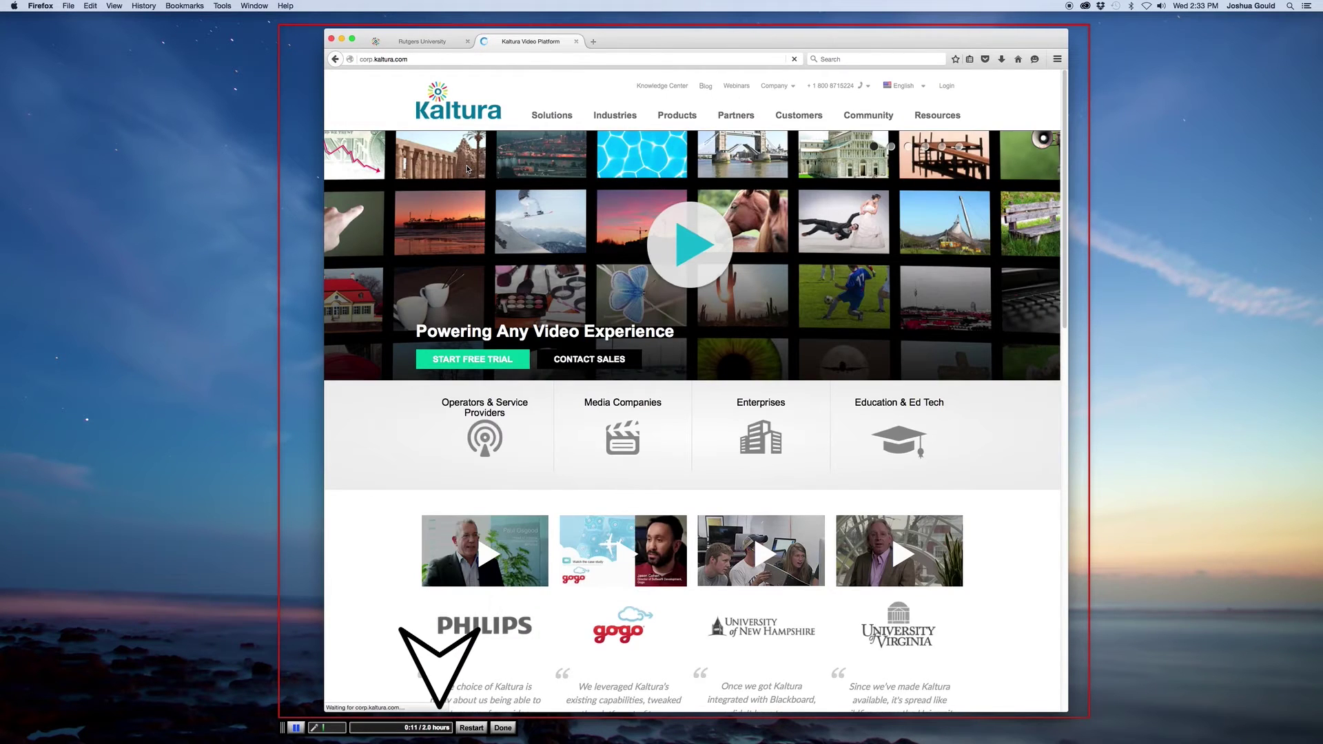
pyautogui.click(436, 43)
pyautogui.click(306, 145)
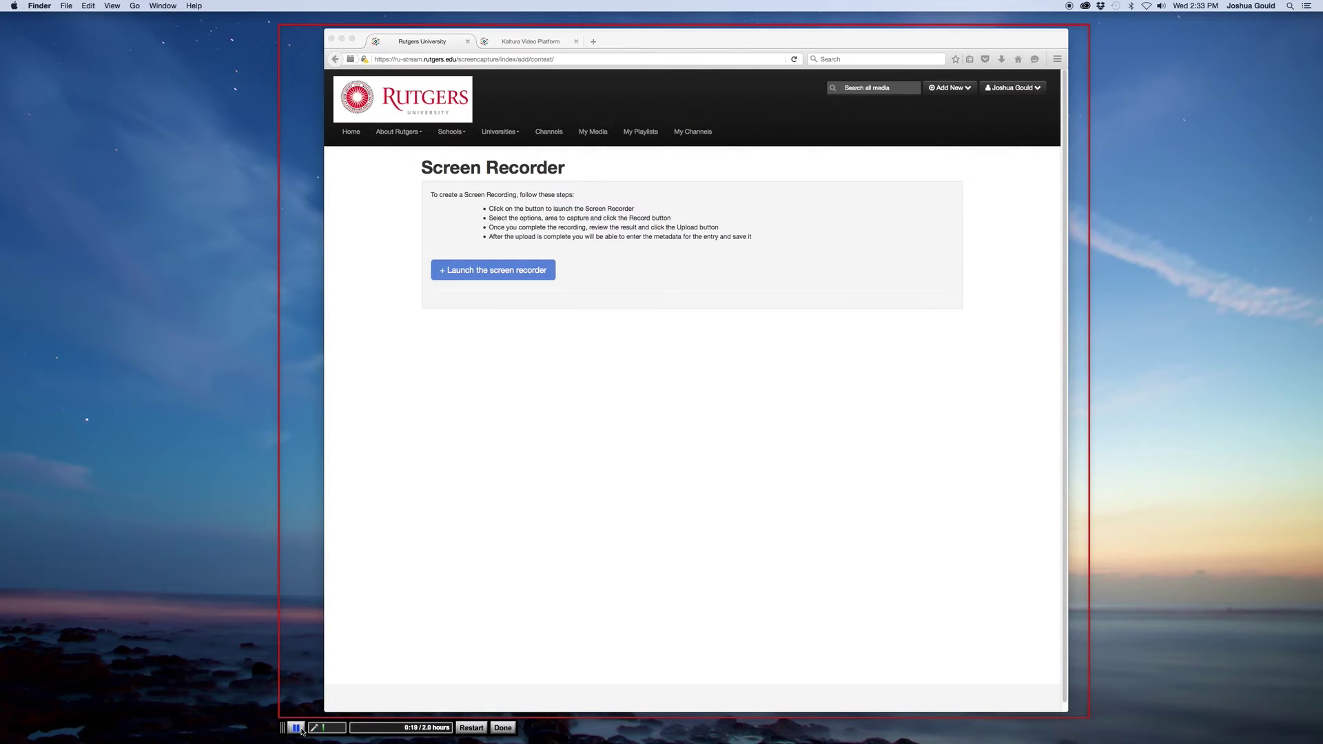
# - Finish recording and retitle it 'Kaltura Screen Capture Test (Java)'
pyautogui.click(502, 729)
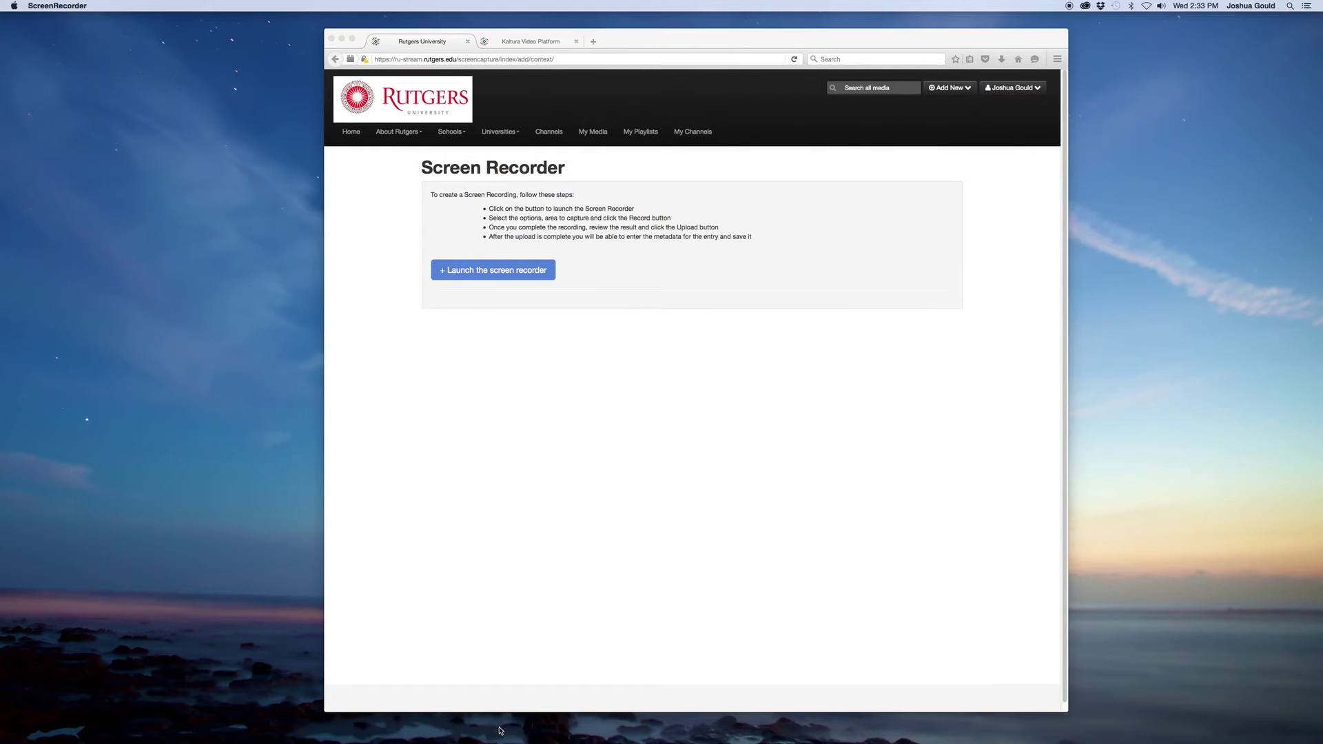
pyautogui.doubleClick(872, 265)
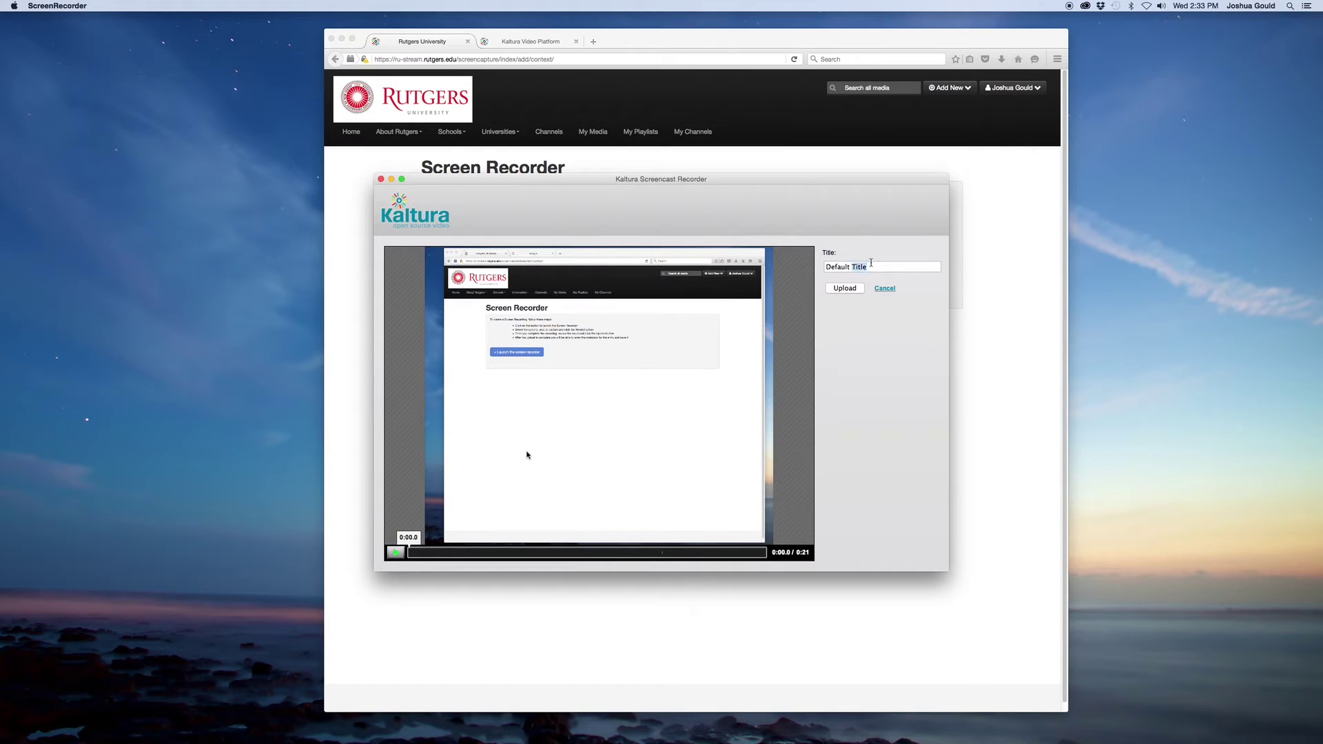
pyautogui.click(871, 265)
pyautogui.tripleClick(872, 265)
pyautogui.write('K')
# - Upload the recording, close the recorder once the upload completes, and return to the browser
pyautogui.click(838, 291)
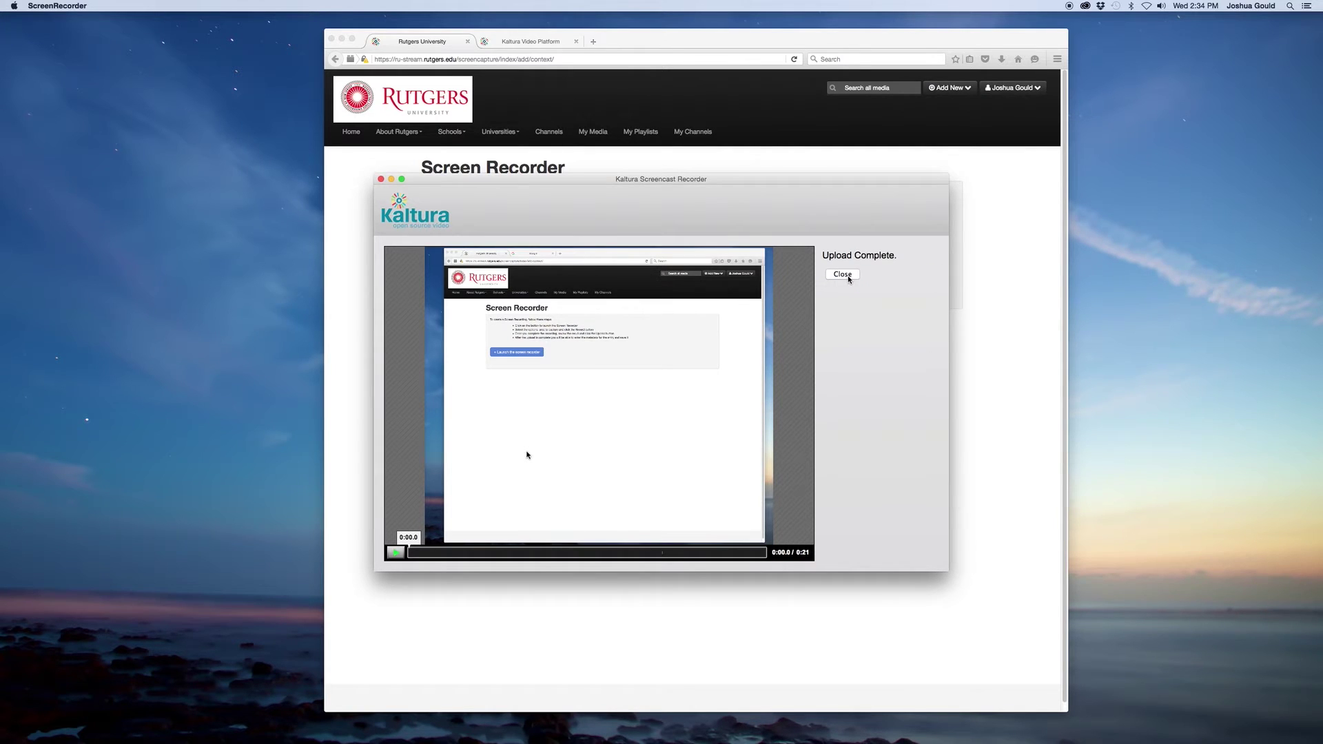
pyautogui.click(847, 277)
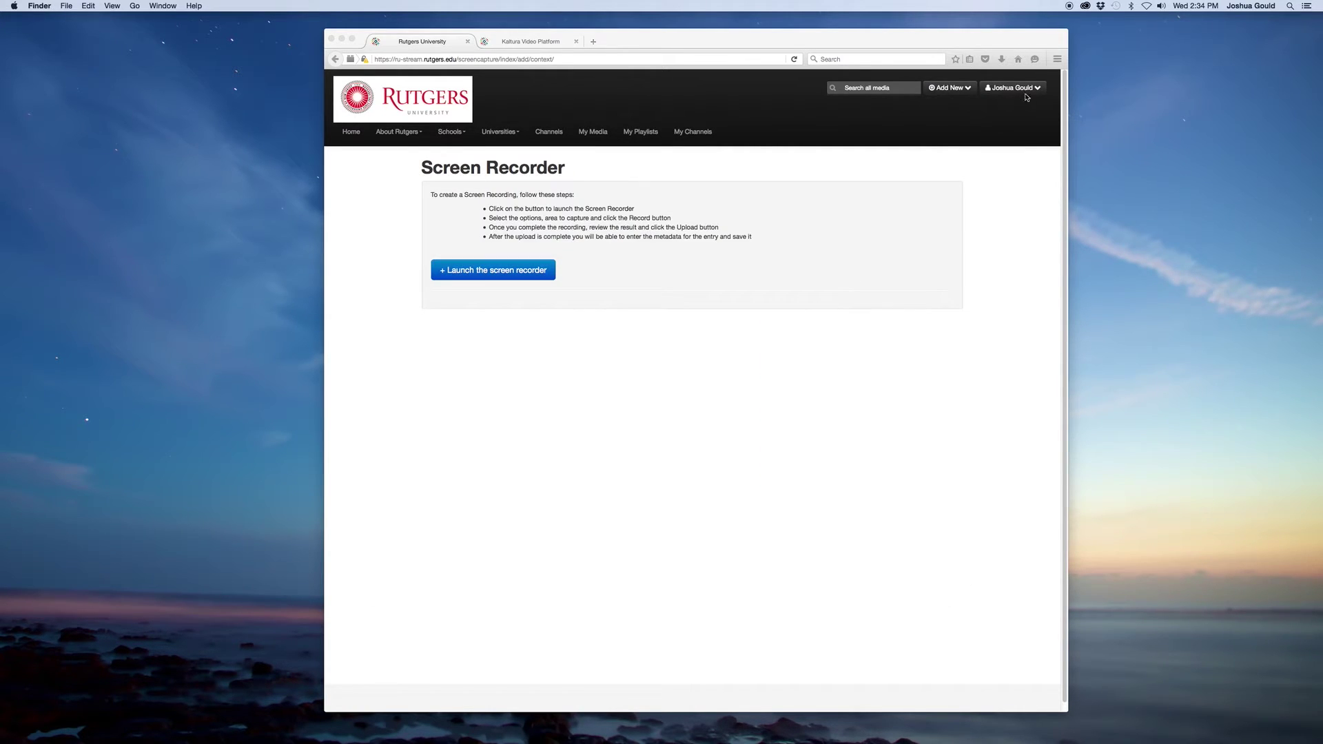
pyautogui.click(1040, 90)
# - Go to My Media from the account menu, then bring up the Add New choices
pyautogui.click(1040, 90)
pyautogui.click(1011, 107)
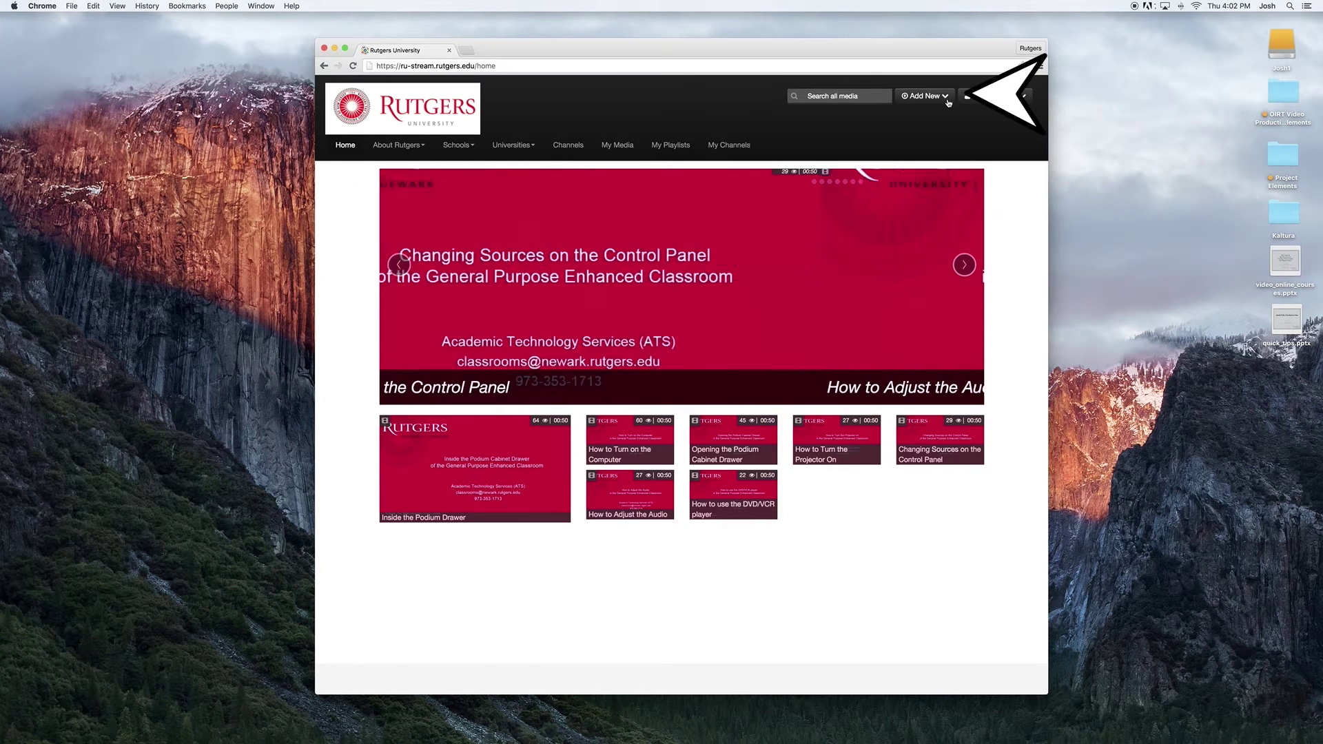
pyautogui.click(945, 96)
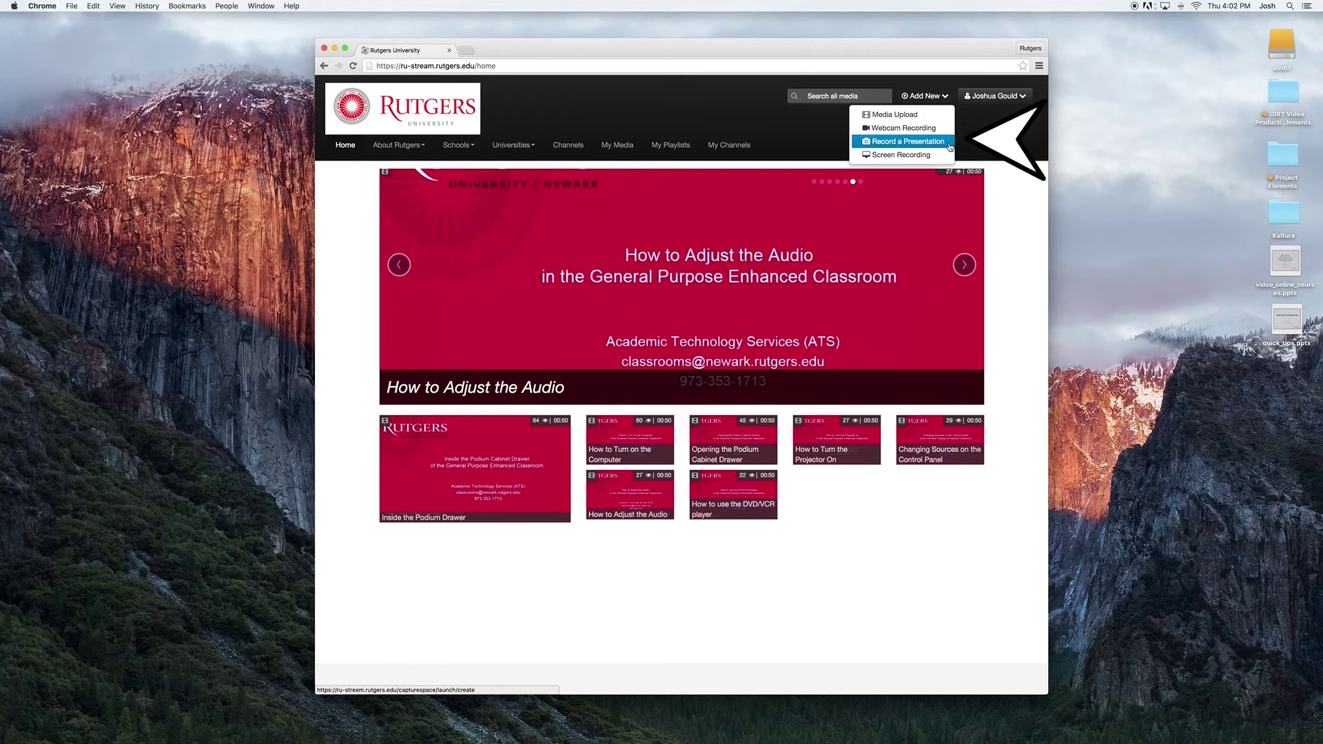
# - Download the Mac CaptureSpace Desktop Recorder from Record a Presentation and open its installer
pyautogui.click(949, 147)
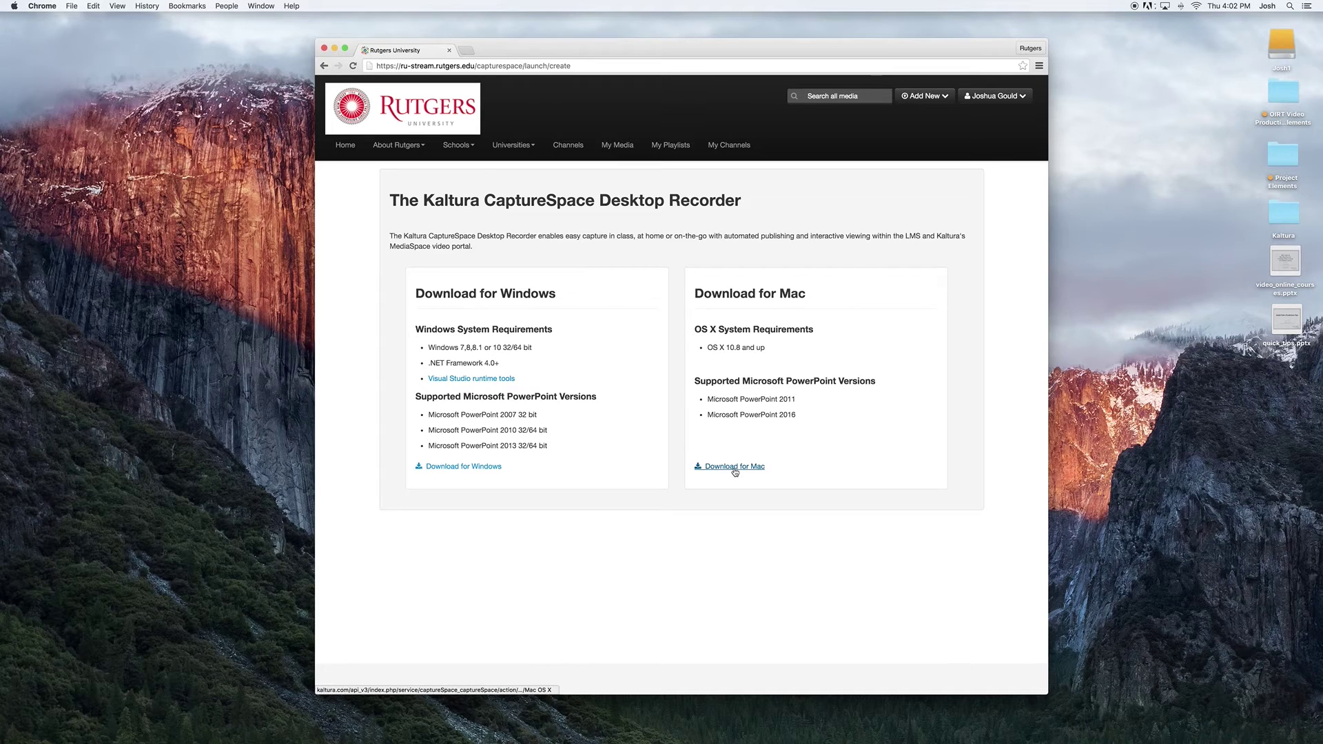
pyautogui.click(759, 472)
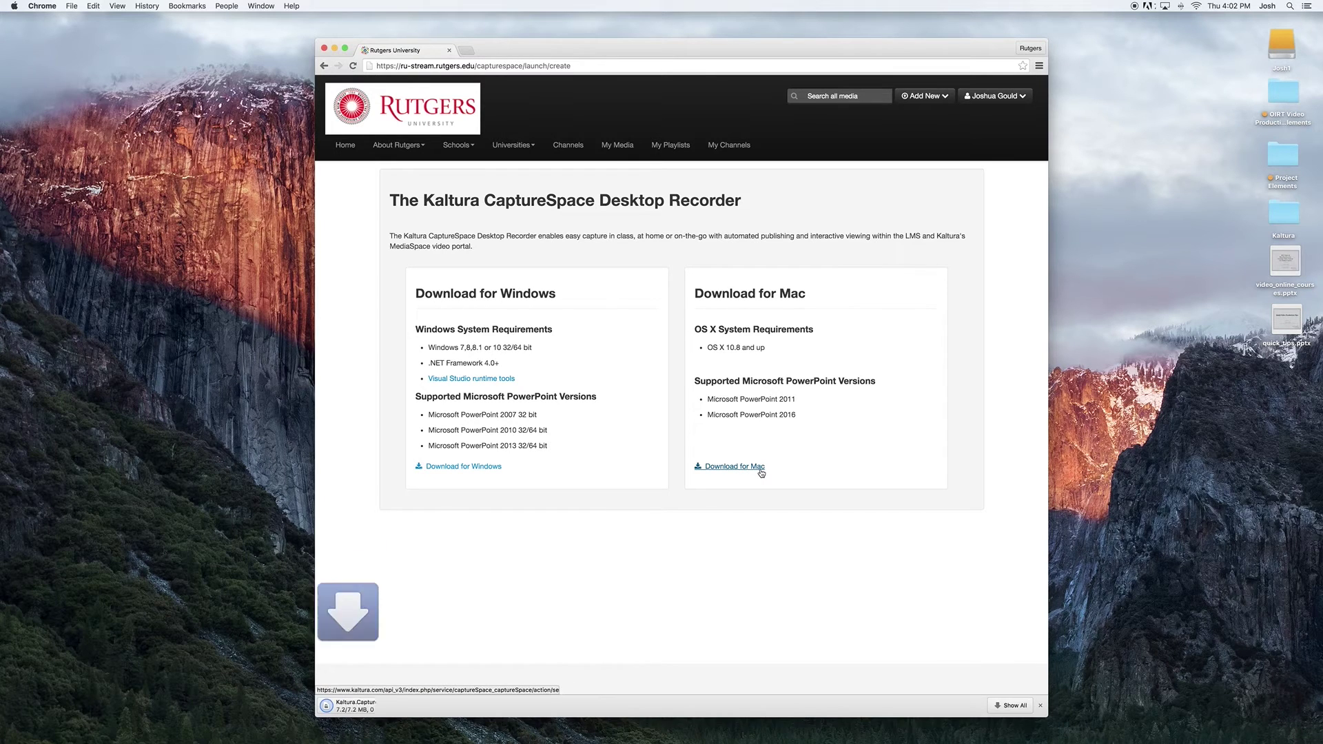
pyautogui.click(370, 706)
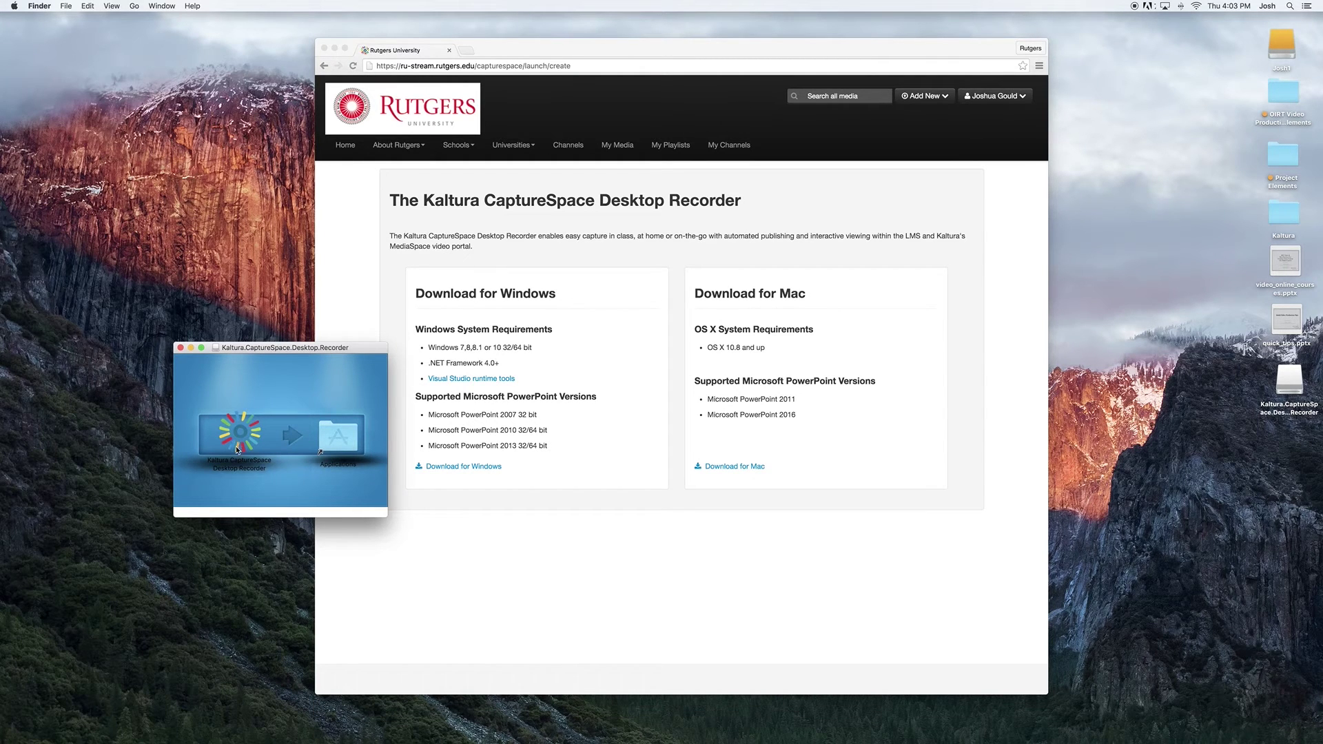
# - Copy Kaltura CaptureSpace Desktop Recorder from the .dmg into Applications and launch it there
pyautogui.moveTo(237, 443); pyautogui.dragTo(345, 443)
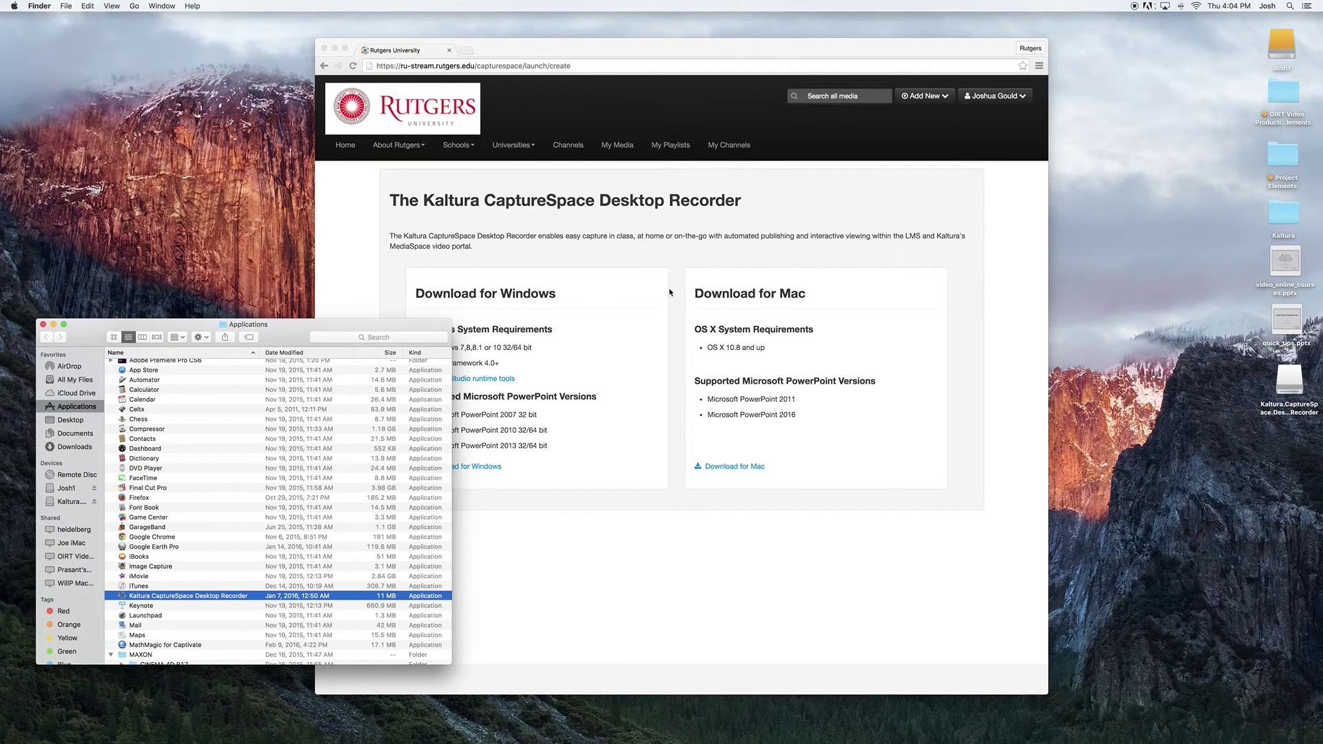
pyautogui.doubleClick(163, 598)
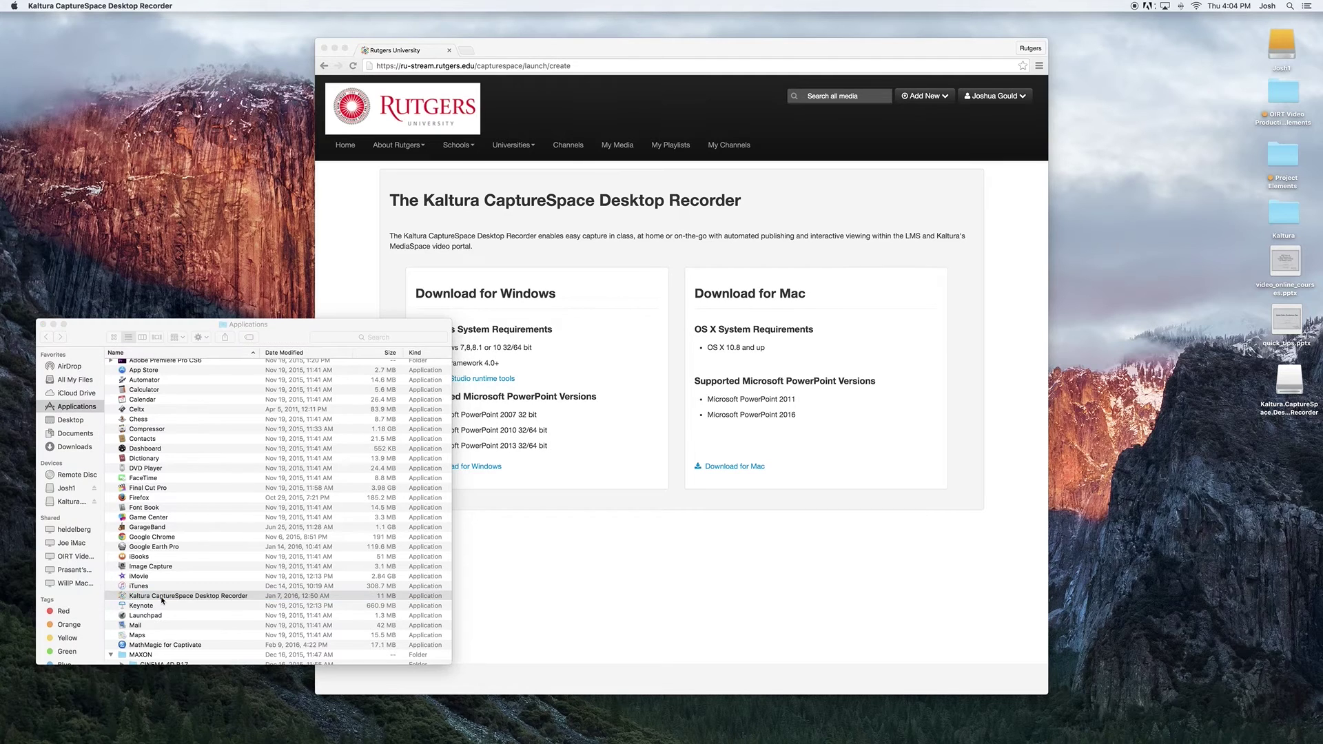
pyautogui.moveTo(1211, 486); pyautogui.dragTo(1190, 472)
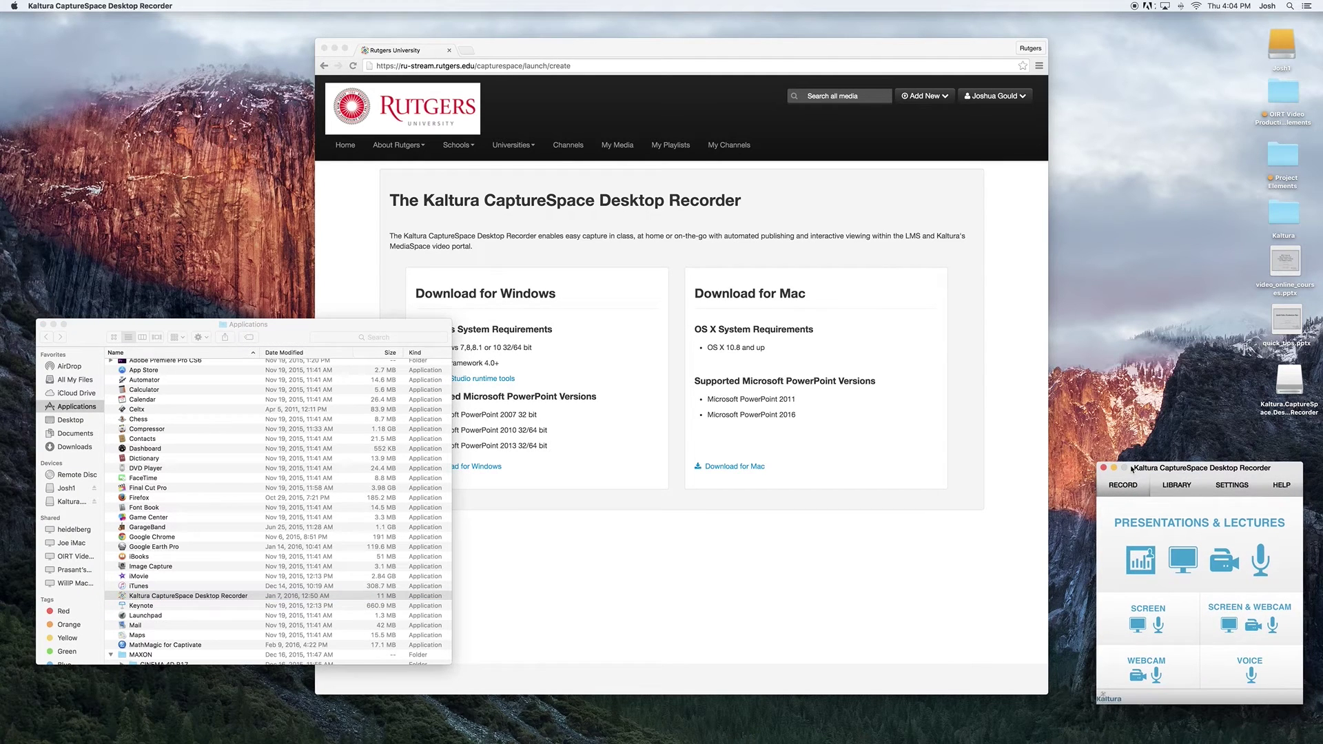
# - Choose Add New > Record a Presentation, tick 'Remember my choice', and launch the desktop recorder
pyautogui.click(958, 108)
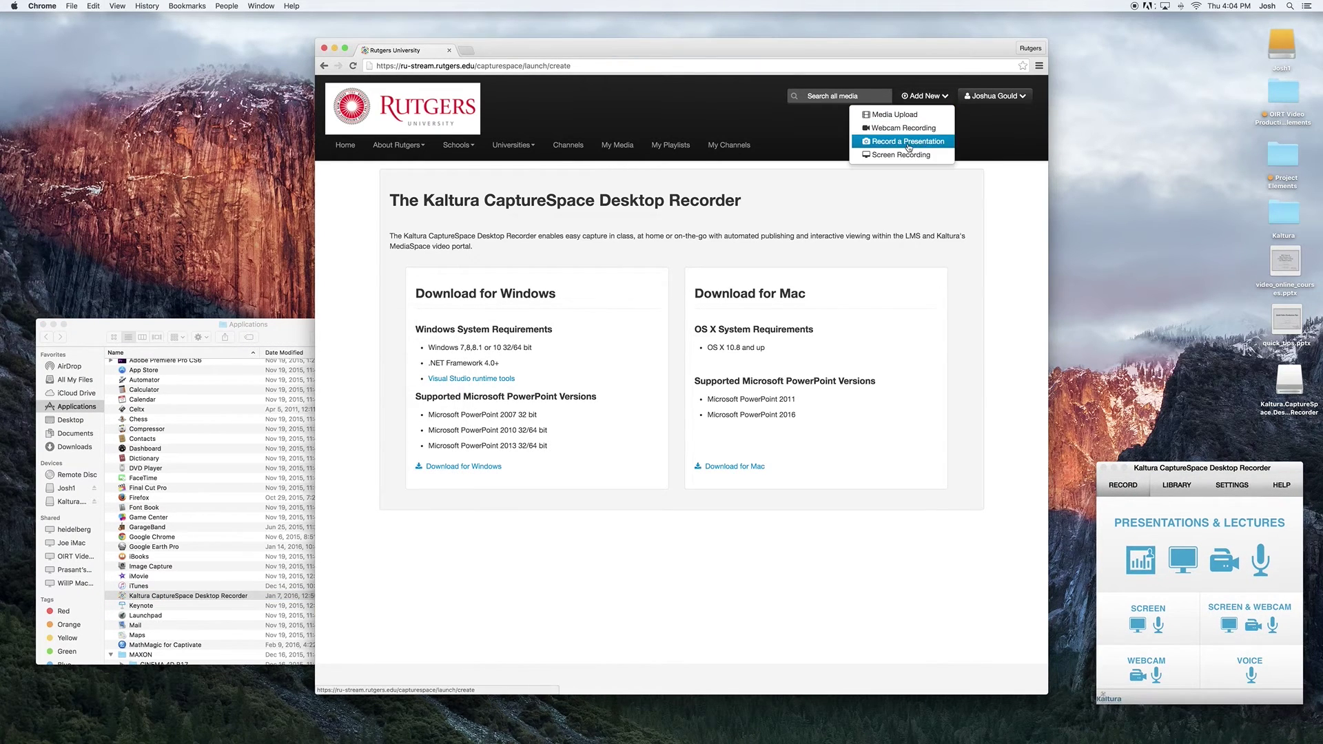
pyautogui.click(909, 141)
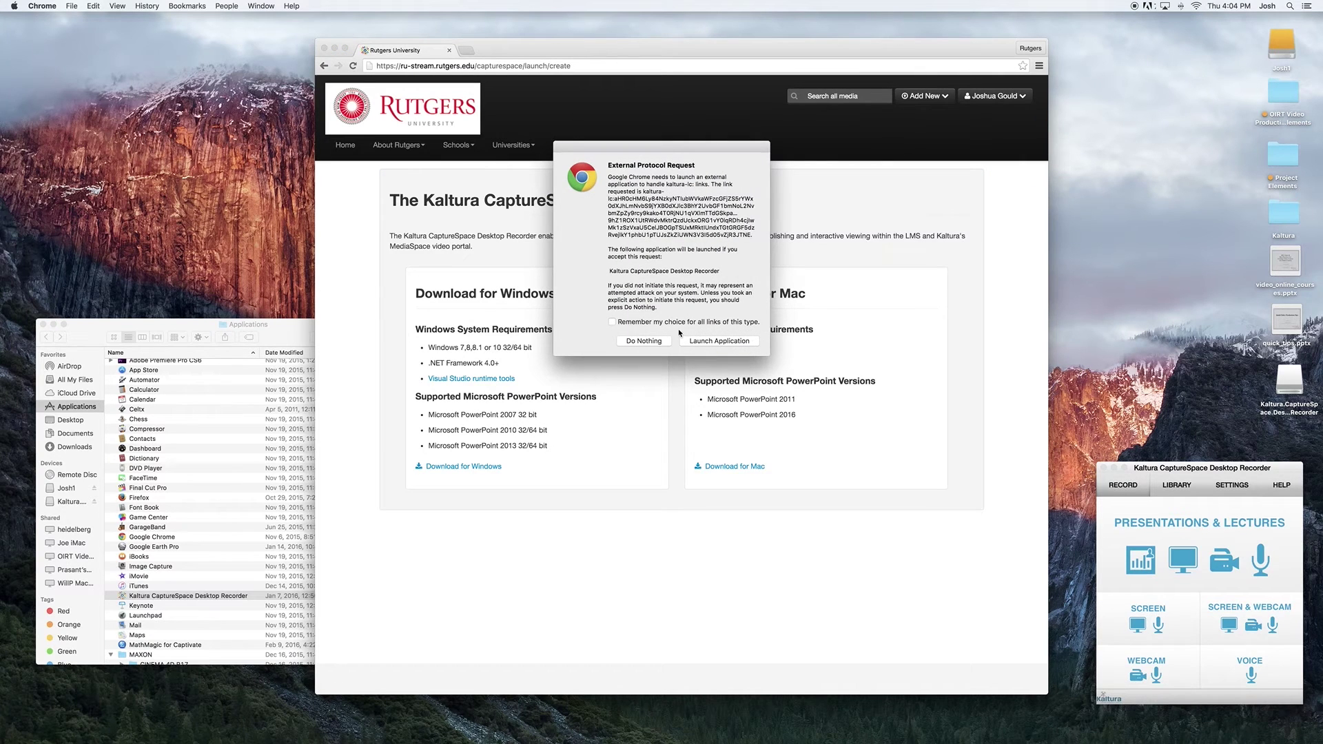
pyautogui.click(612, 321)
pyautogui.click(708, 346)
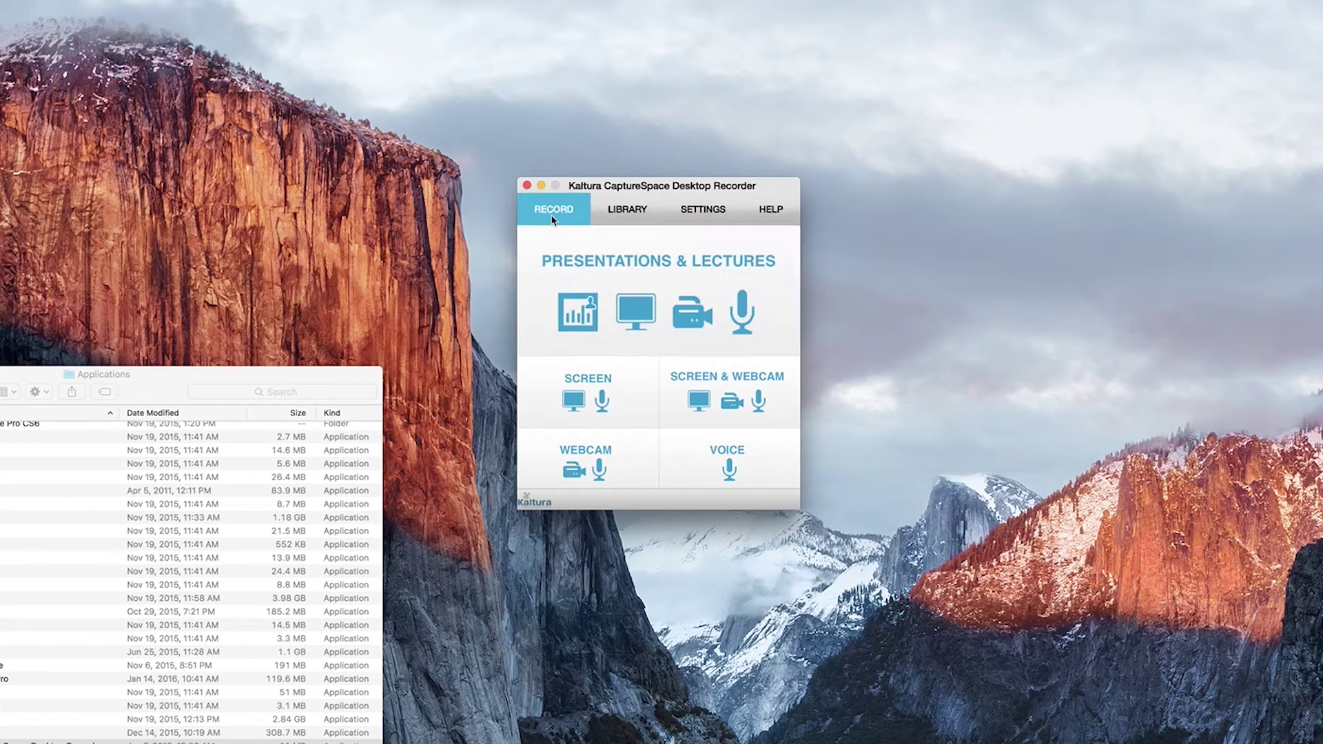
# - Show the recorder's Library, which lists two screen recordings not yet uploaded
pyautogui.click(647, 219)
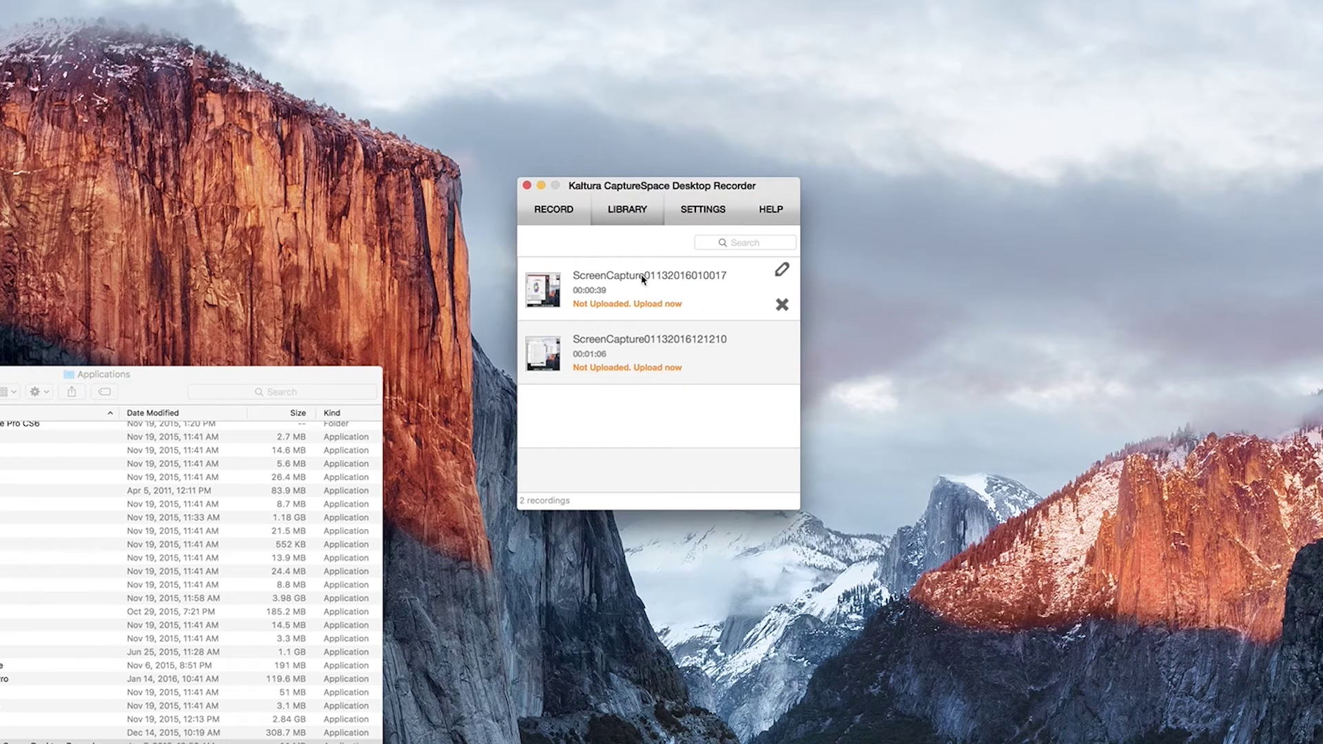
# - In recorder Settings, keep FaceTime HD Camera as webcam and Built-in Microphone as microphone
pyautogui.moveTo(650, 353)
pyautogui.click(678, 212)
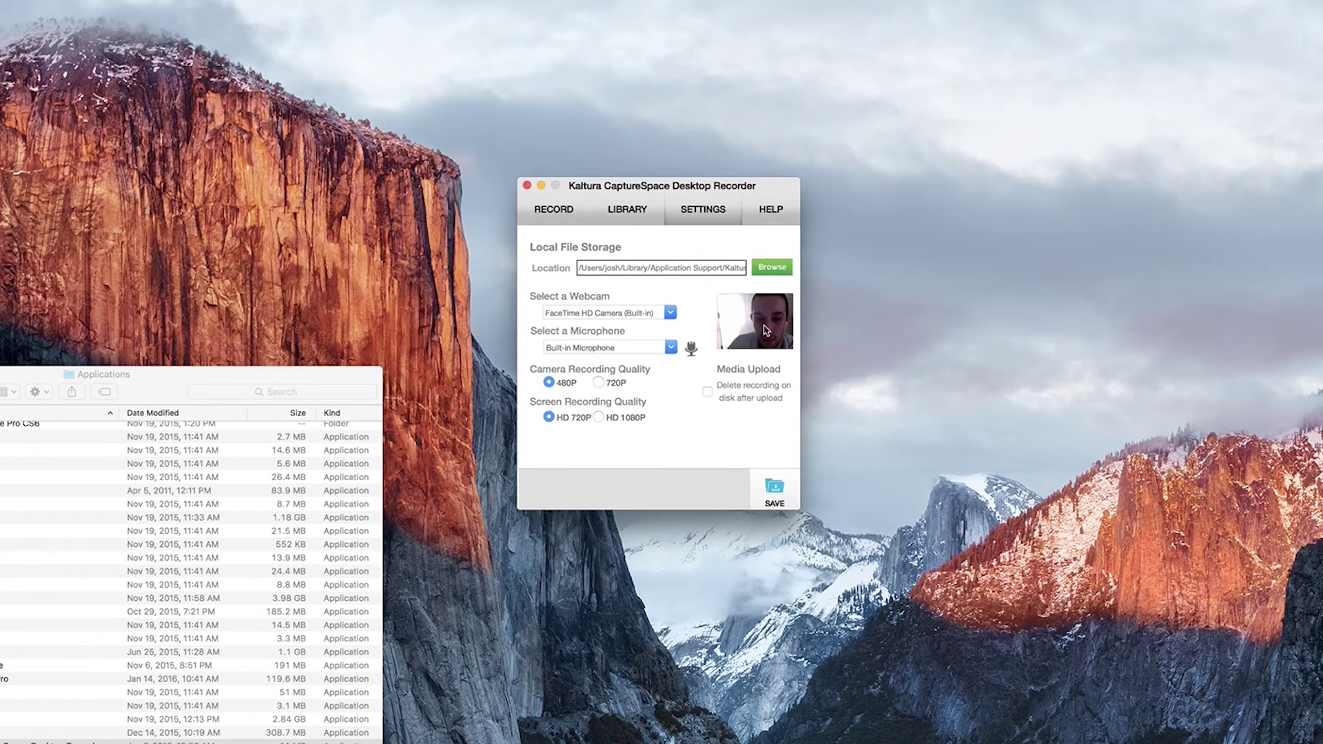
pyautogui.click(672, 313)
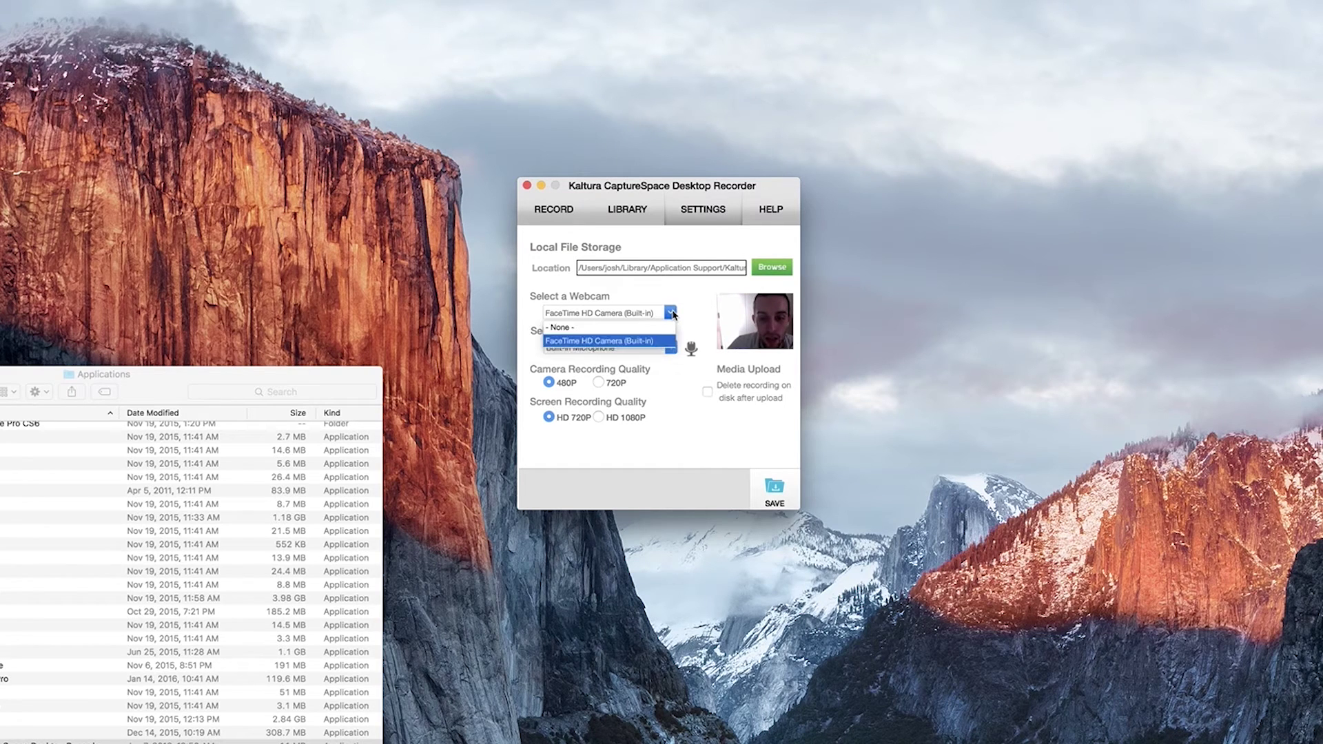
pyautogui.click(673, 314)
pyautogui.click(672, 349)
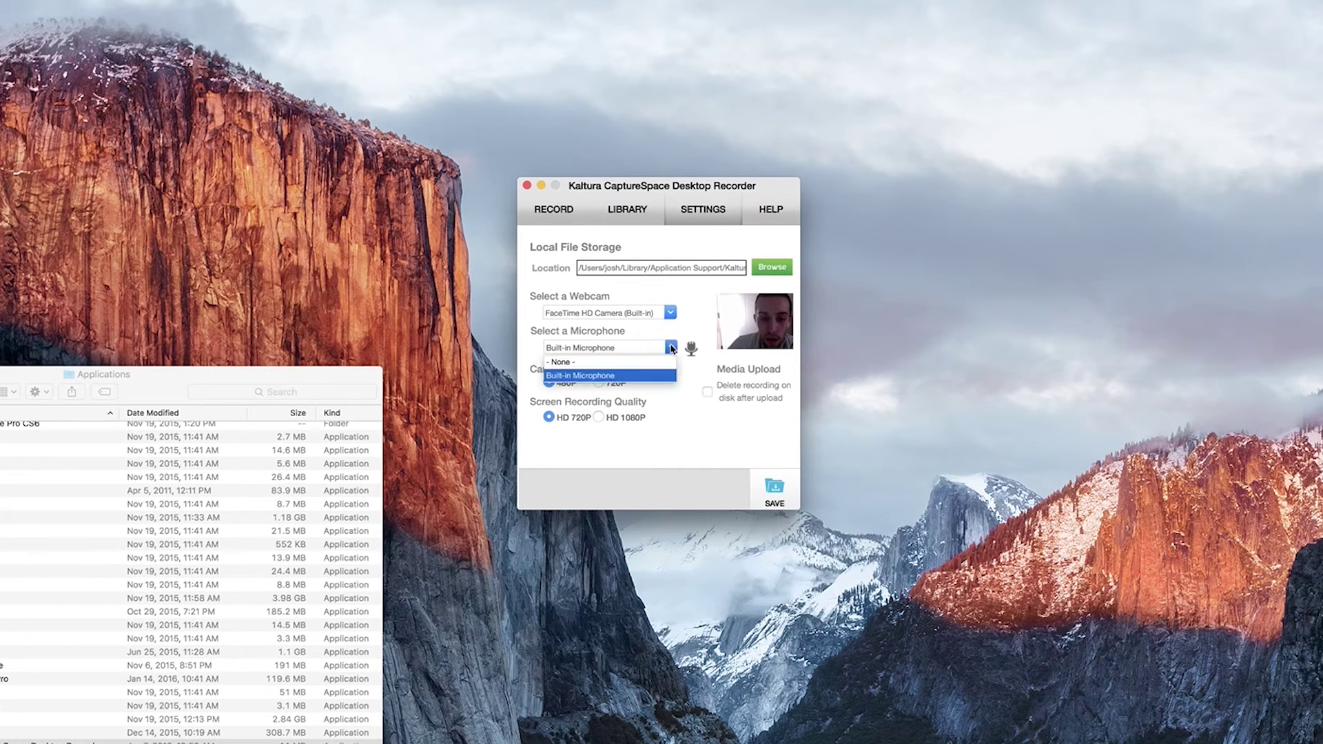
pyautogui.click(671, 348)
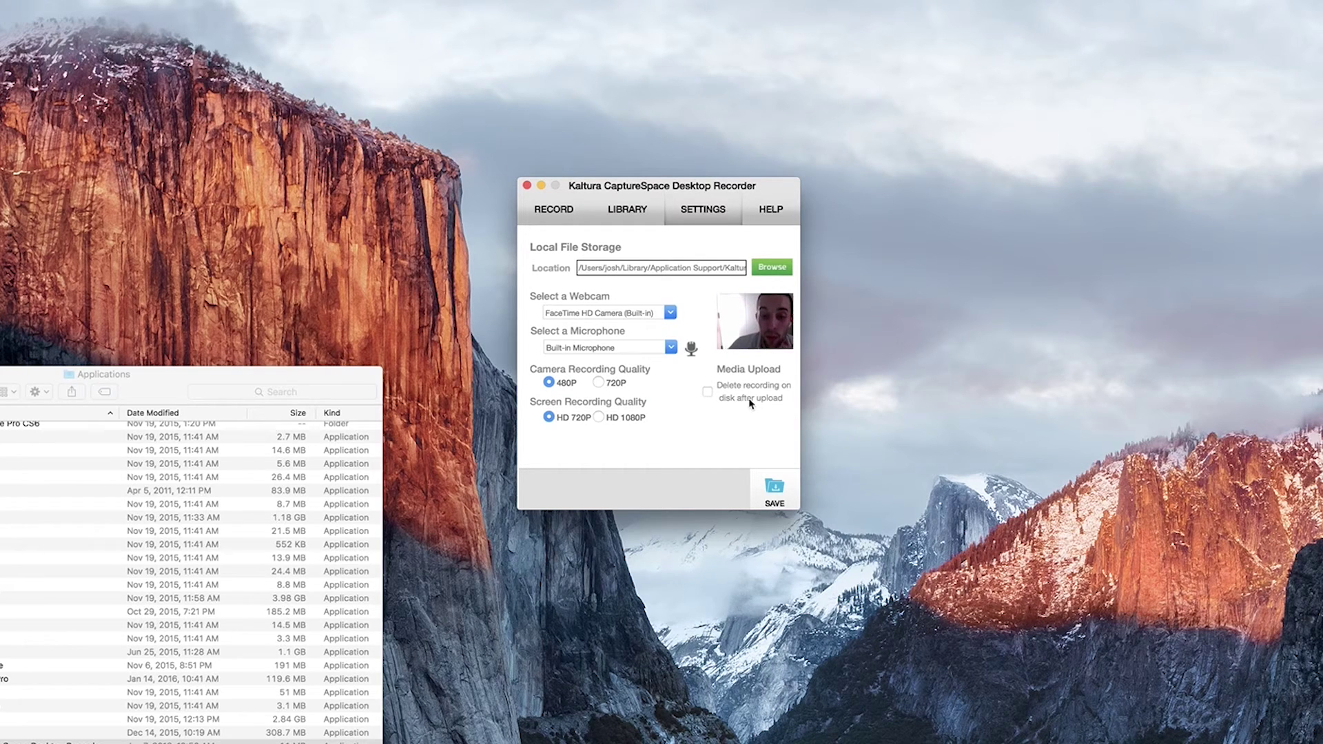
# - Check the Help tab's version details, then return to the Record tab's recording types
pyautogui.click(769, 210)
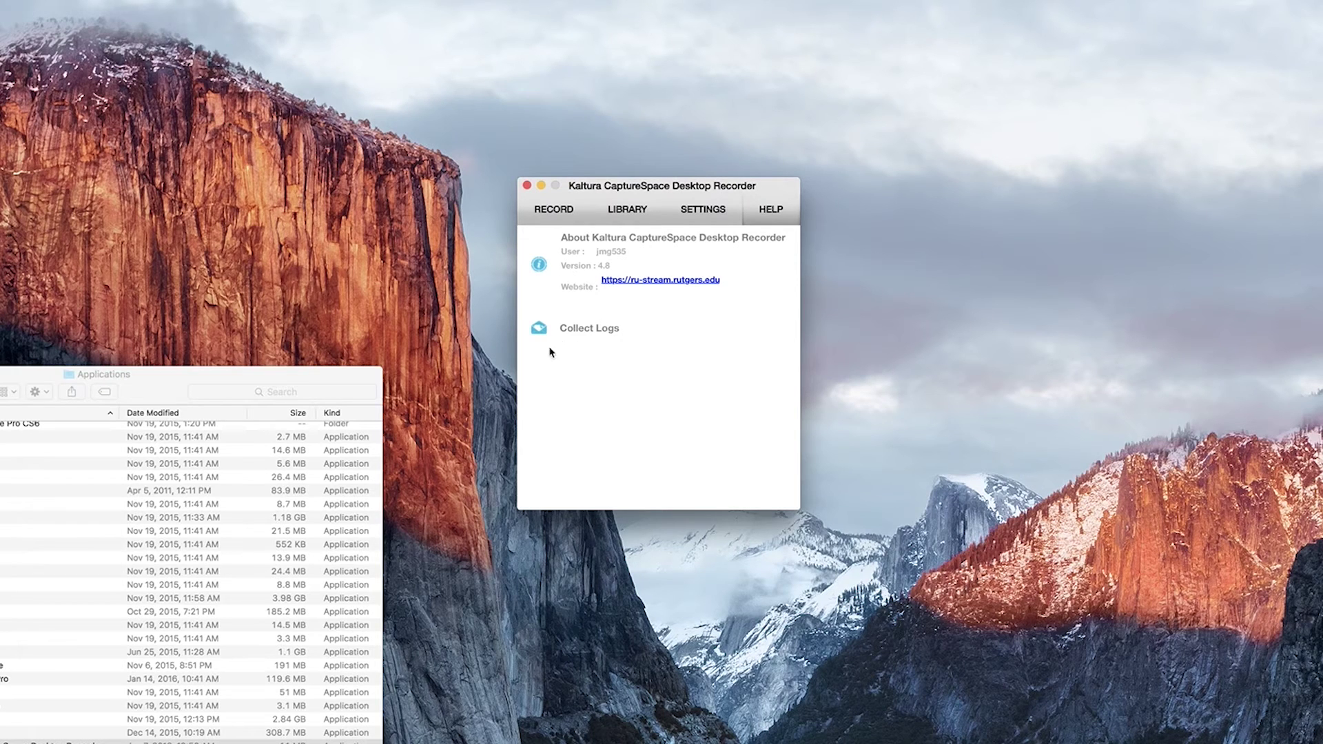
pyautogui.click(568, 210)
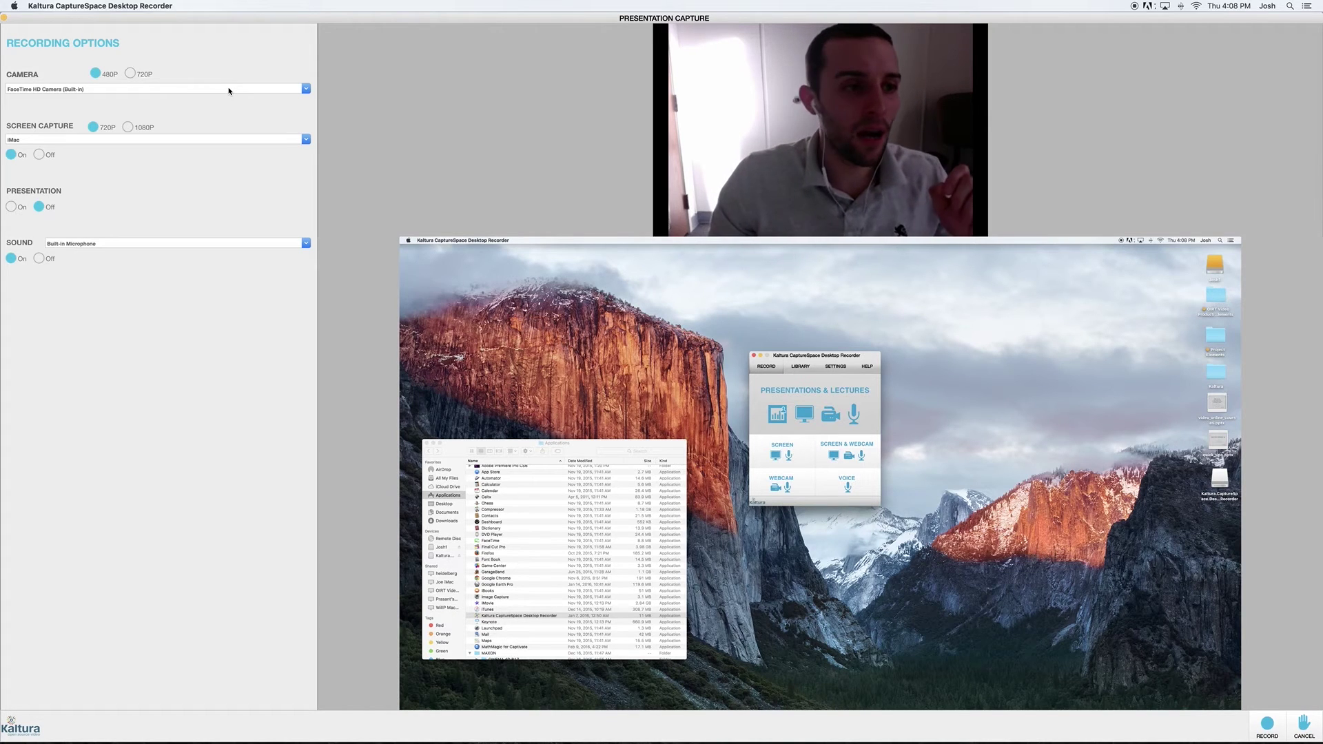
pyautogui.click(306, 89)
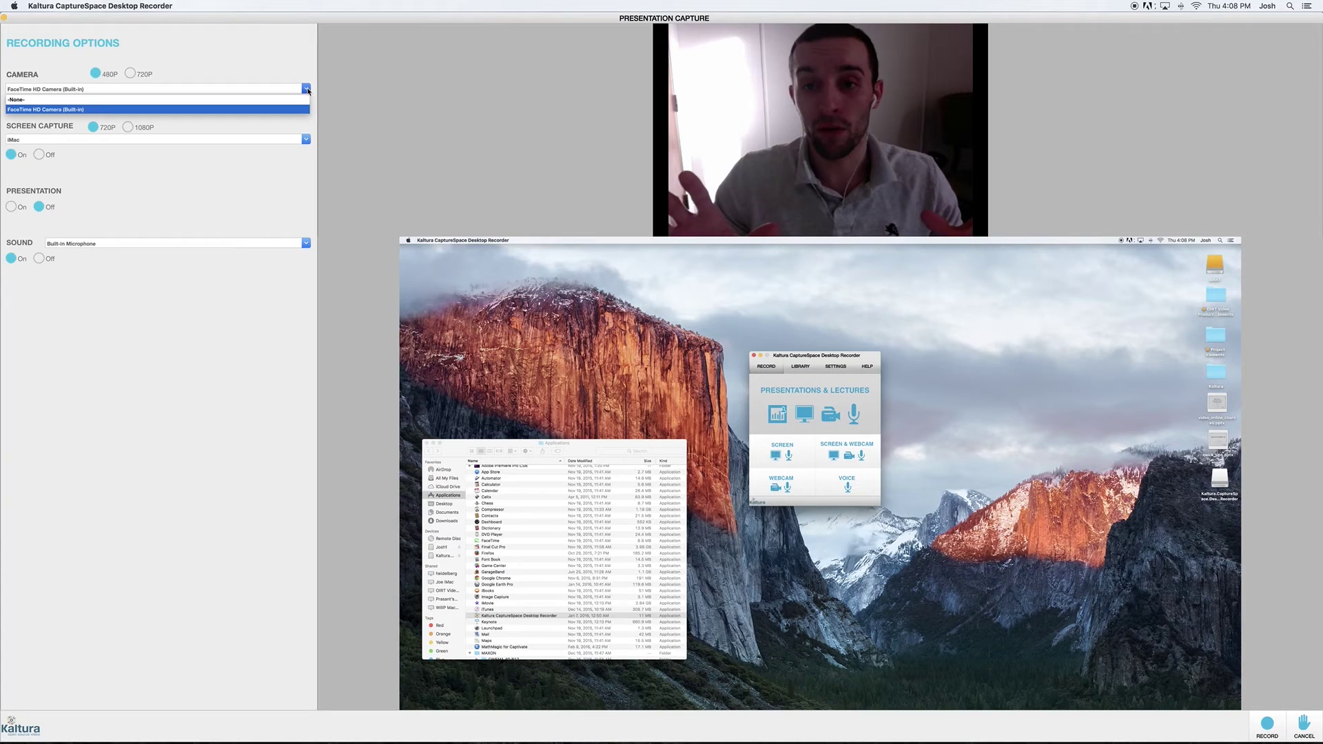
pyautogui.click(115, 74)
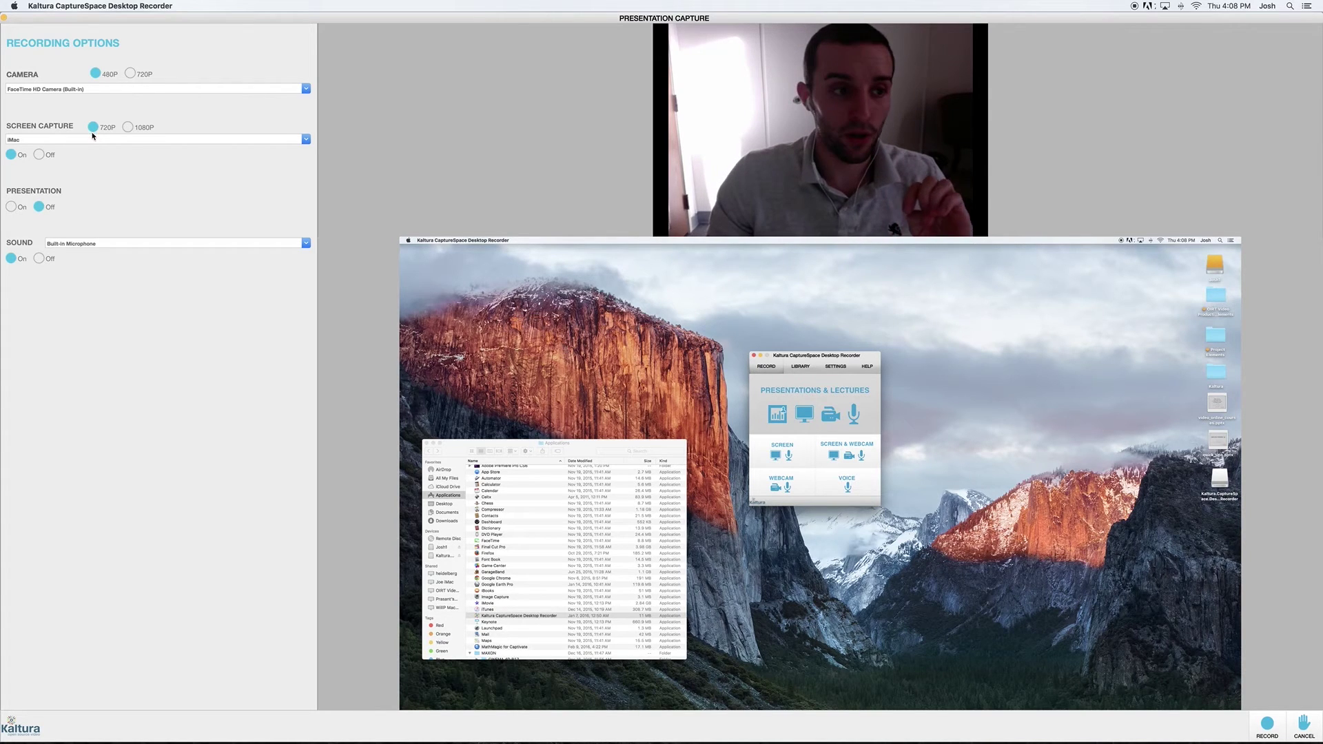
pyautogui.click(306, 139)
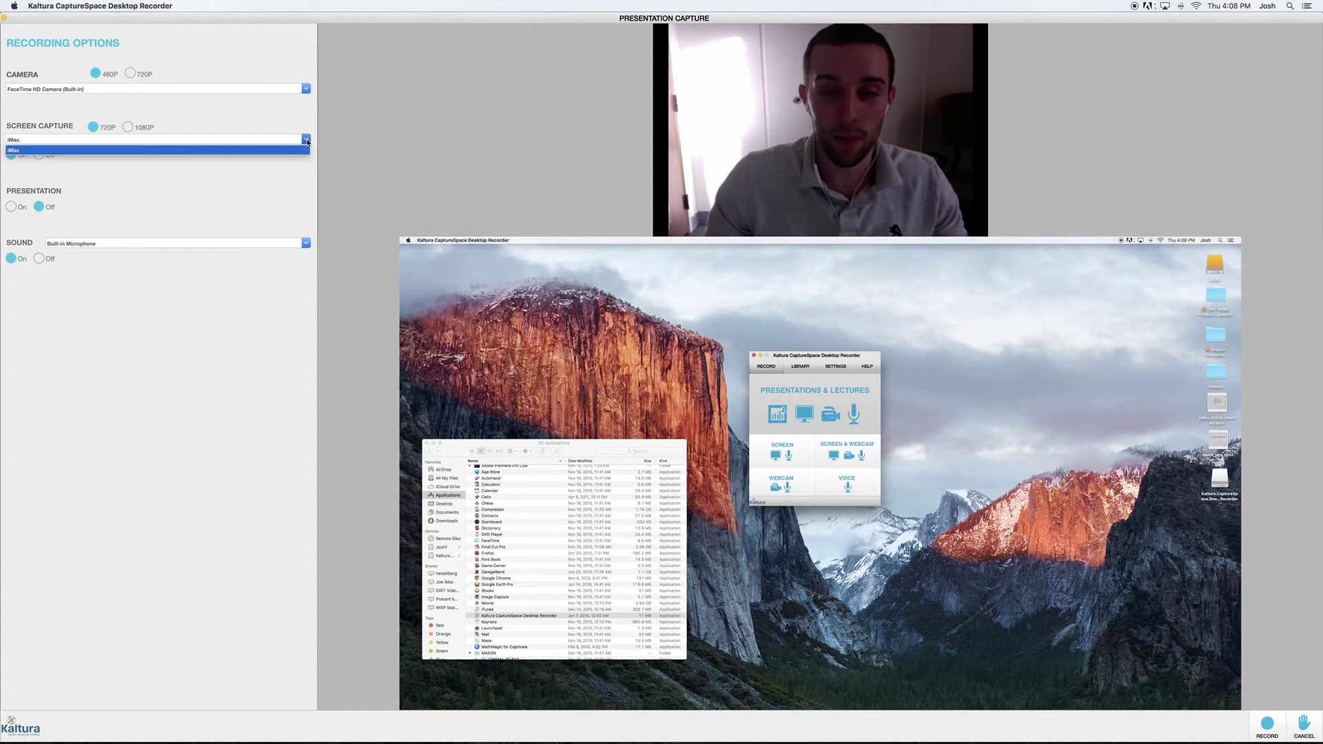
pyautogui.click(280, 190)
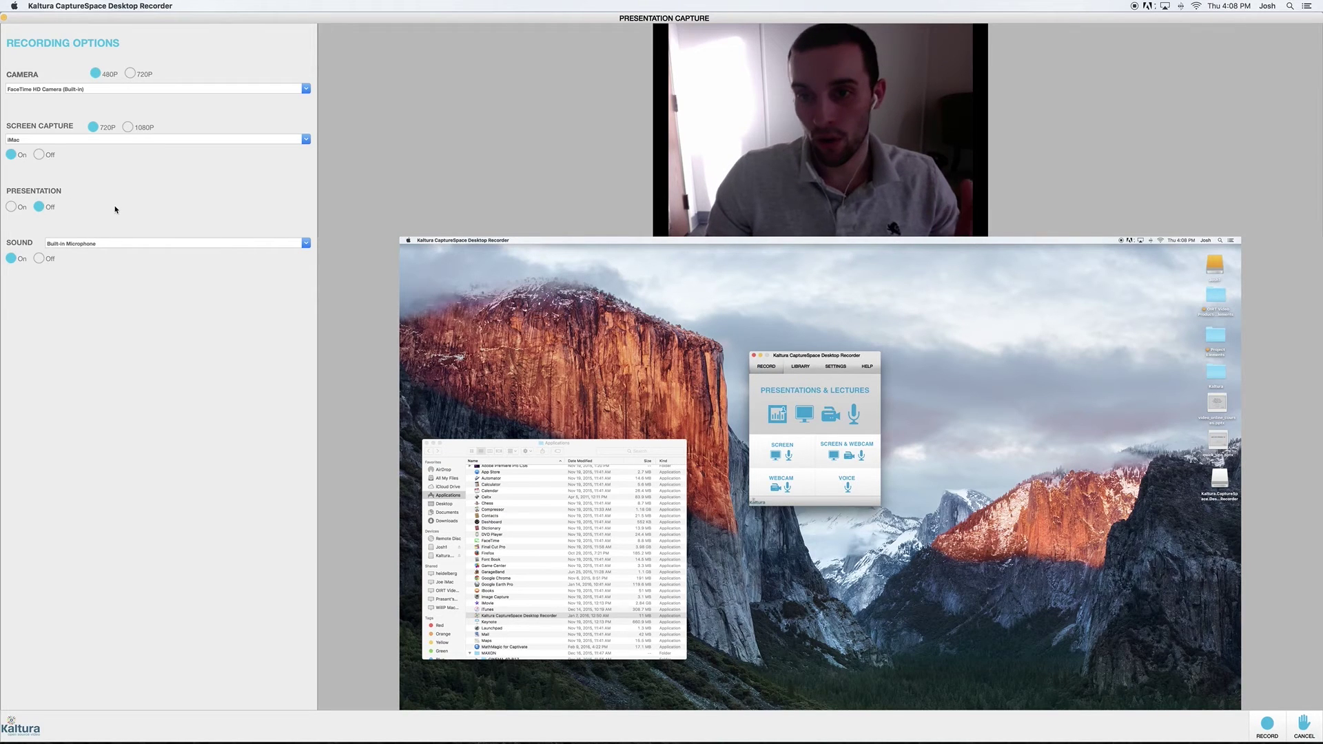
# - Turn Presentation on, load quick_tips.pptx, and start recording the slides with the webcam
pyautogui.click(11, 206)
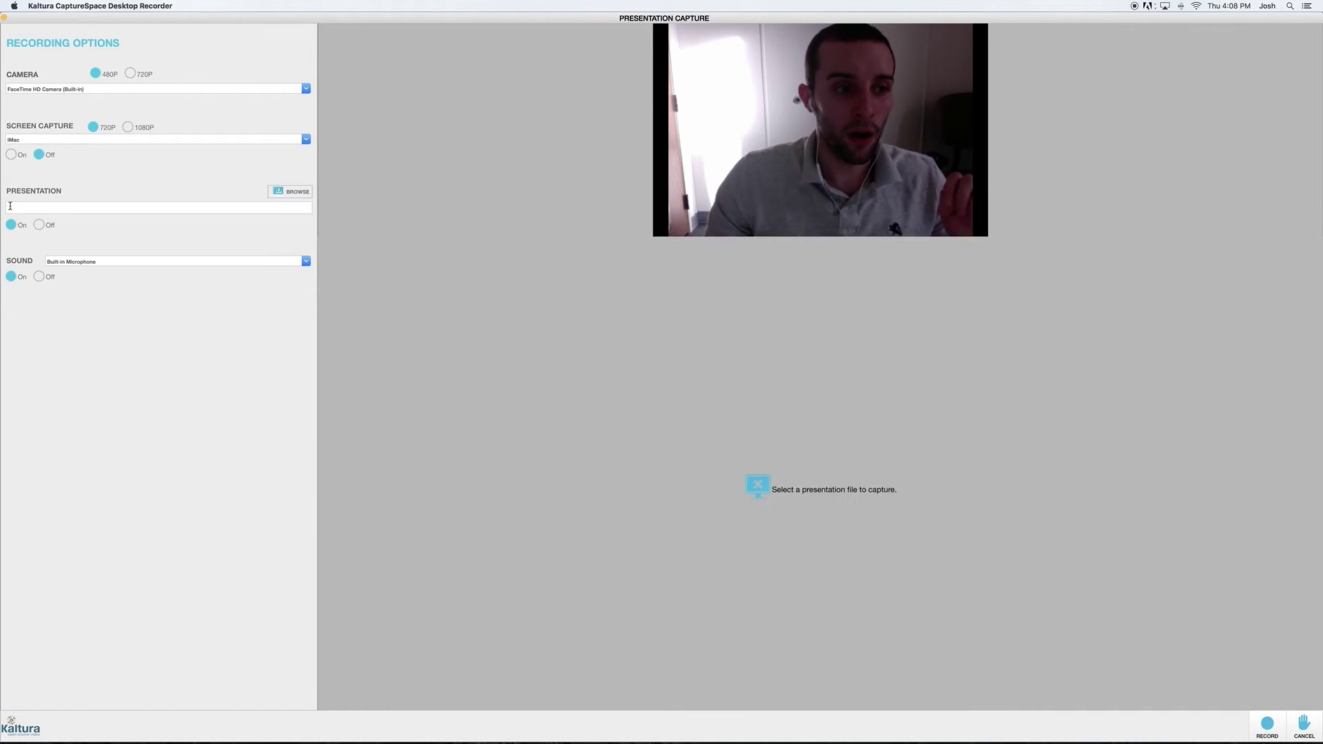
pyautogui.click(296, 192)
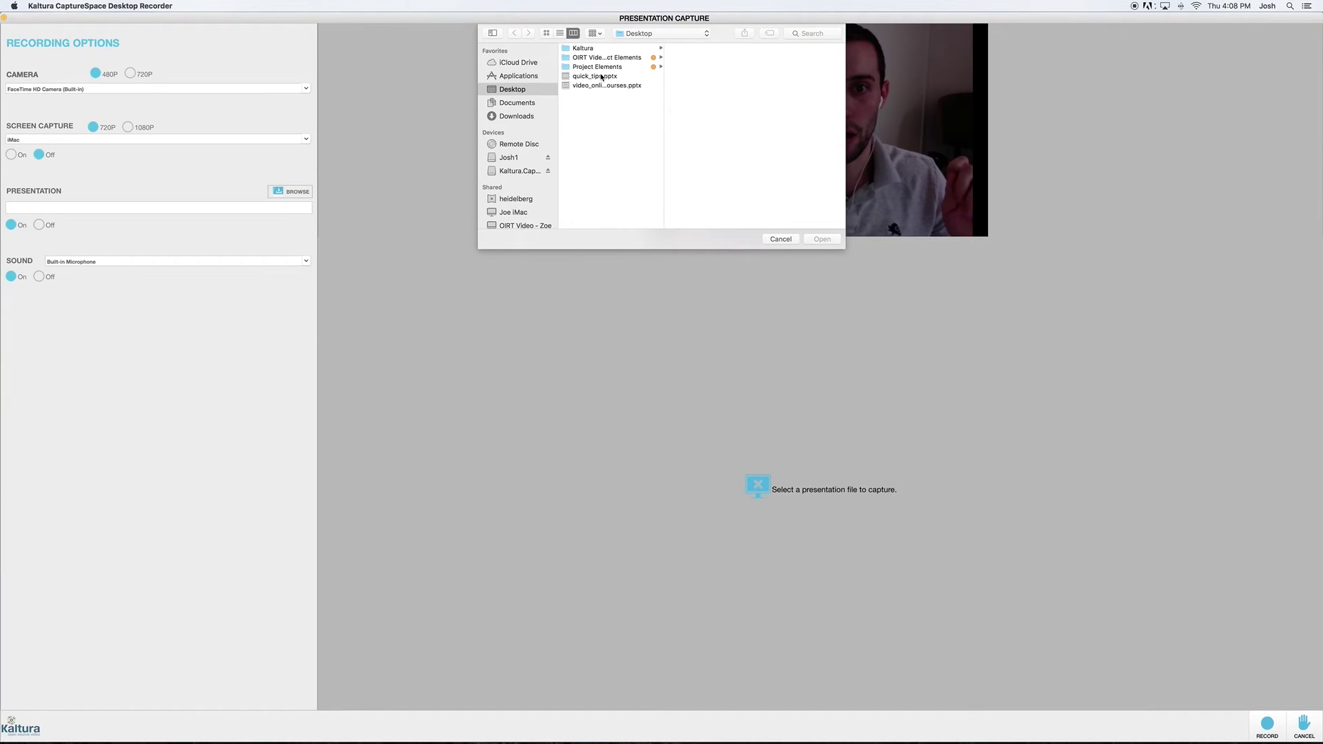
pyautogui.click(600, 76)
pyautogui.click(823, 239)
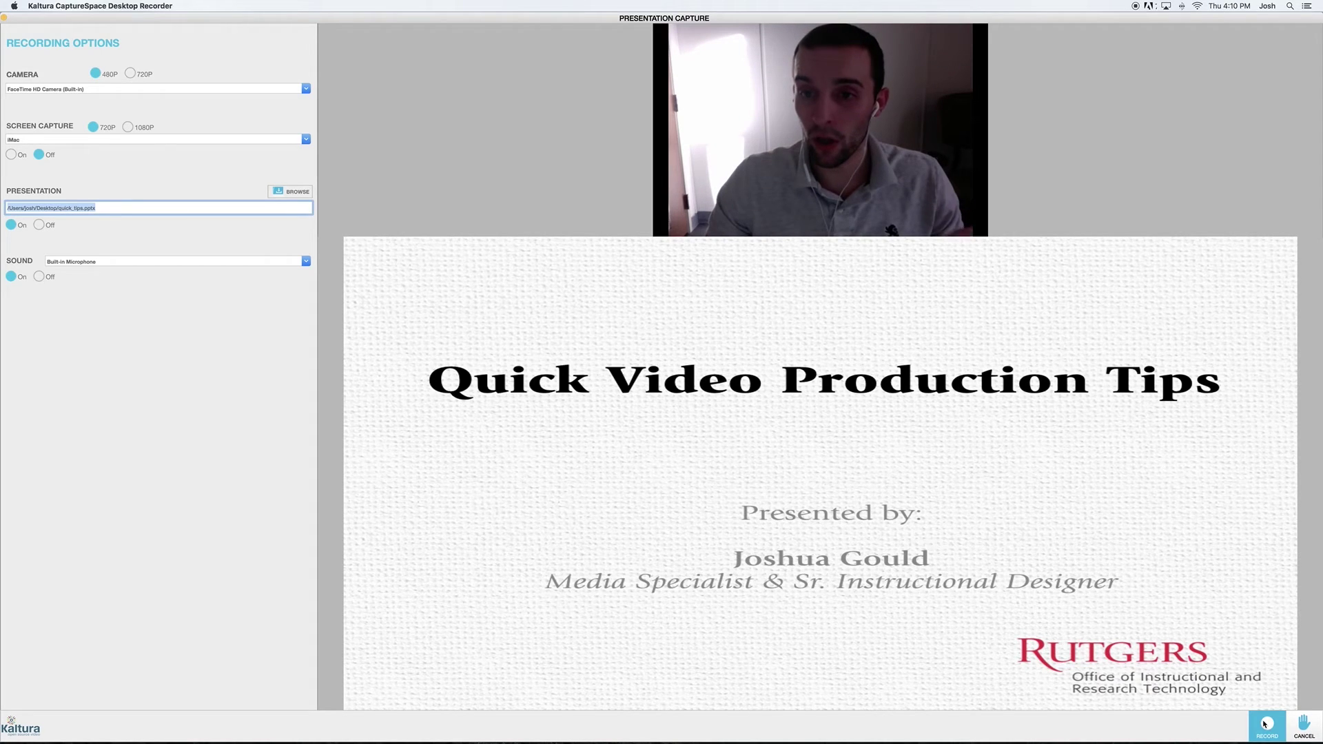
pyautogui.click(1266, 724)
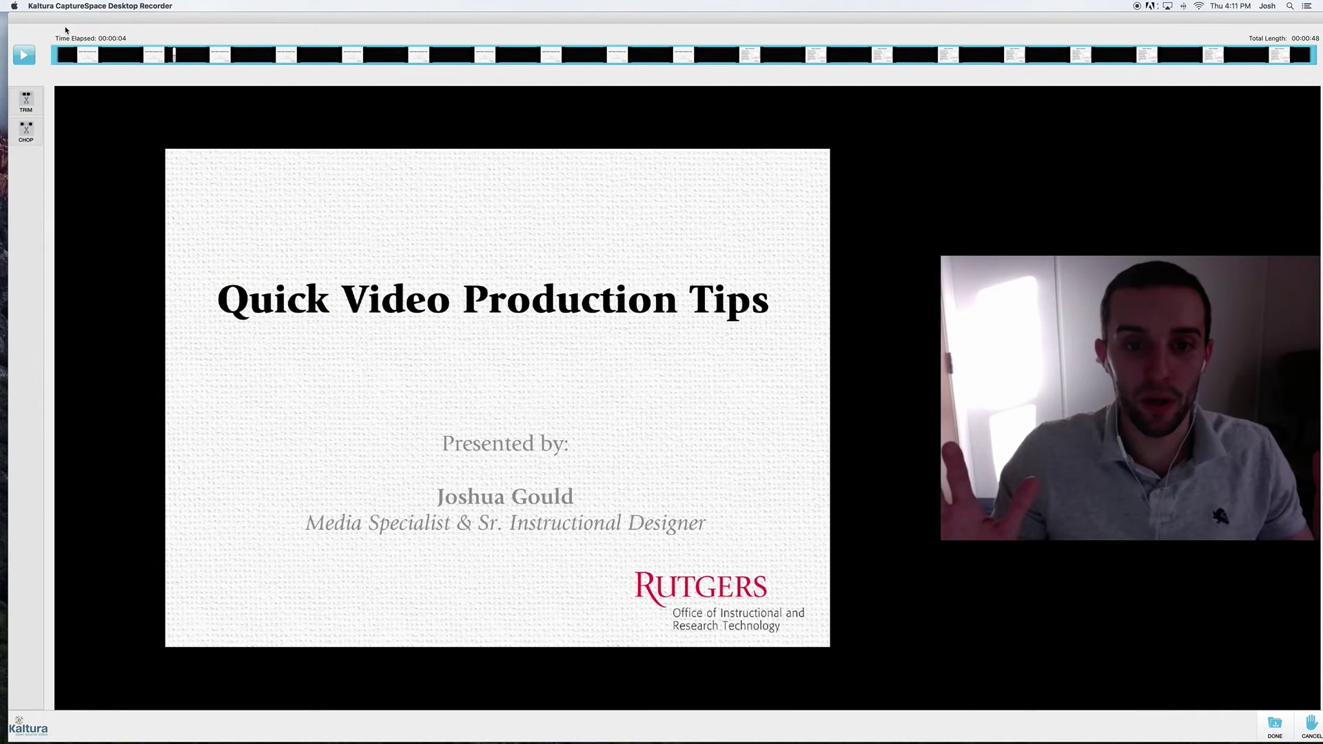
# - Preview the 48-second recording, then drag the trim handles in and back to both ends
pyautogui.click(1025, 60)
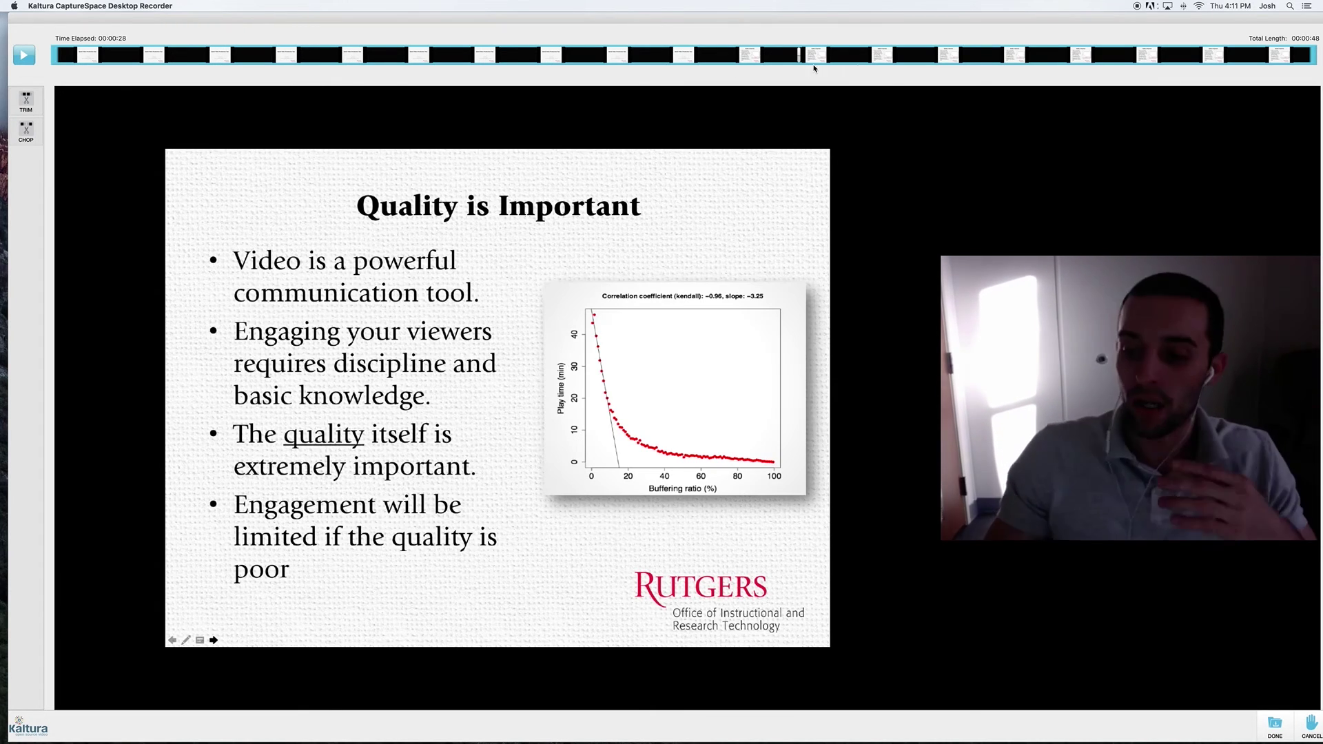
pyautogui.click(298, 56)
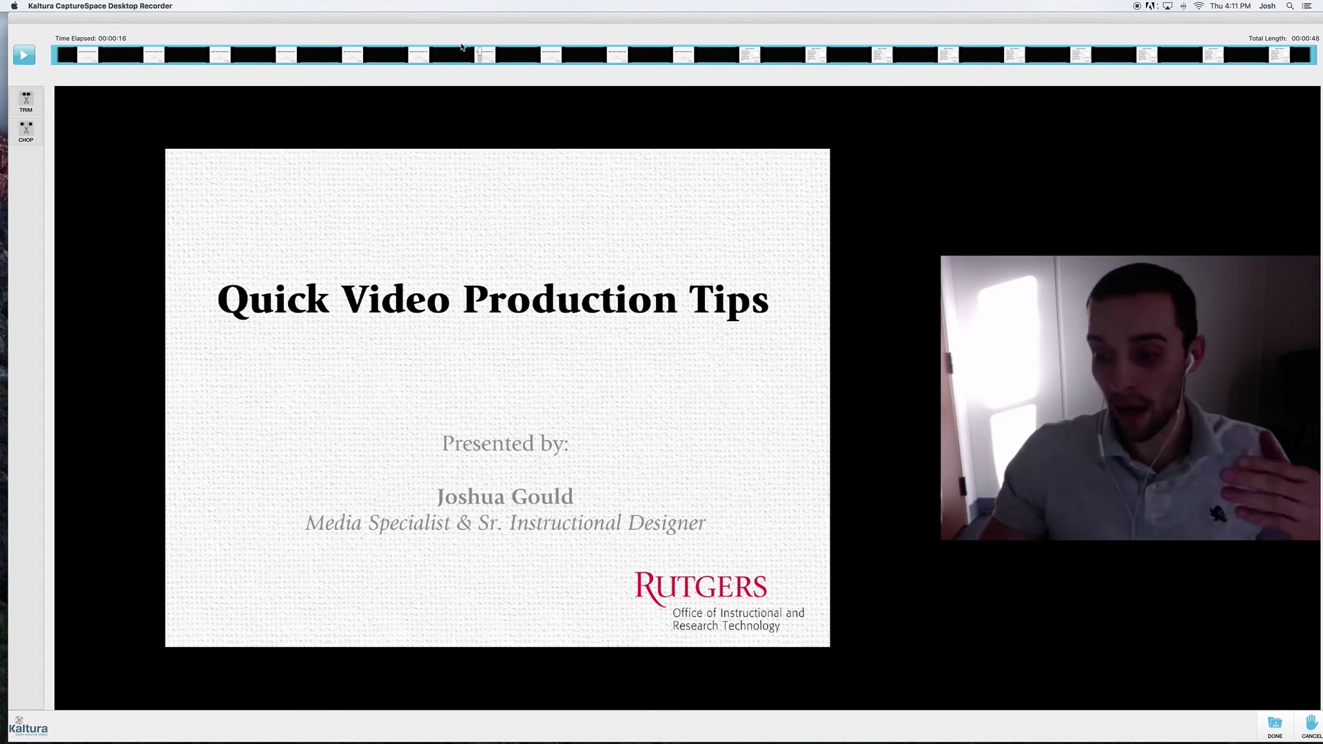
pyautogui.click(28, 102)
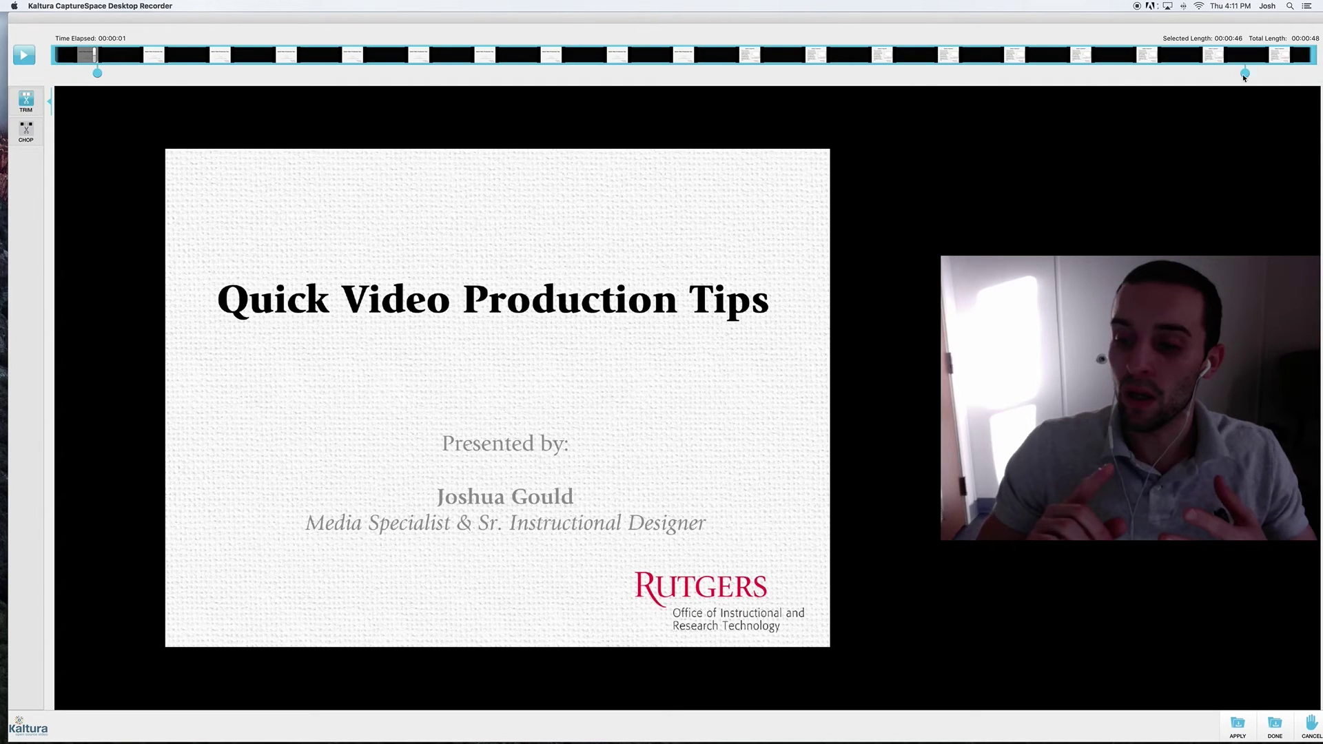
pyautogui.moveTo(1316, 72); pyautogui.dragTo(1236, 72)
pyautogui.moveTo(98, 73); pyautogui.dragTo(51, 72)
pyautogui.moveTo(1271, 73); pyautogui.dragTo(1315, 73)
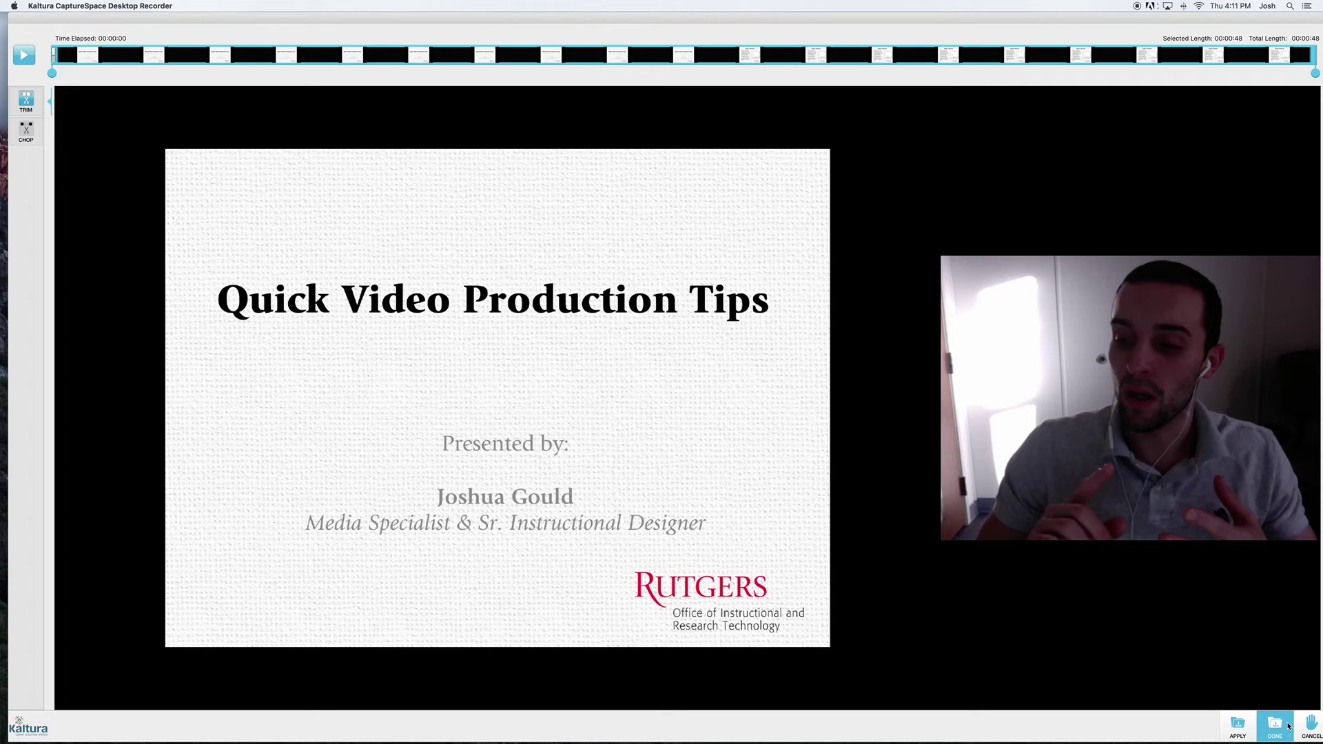
# - Finish editing the recording to bring up the Upload Options form
pyautogui.click(1275, 724)
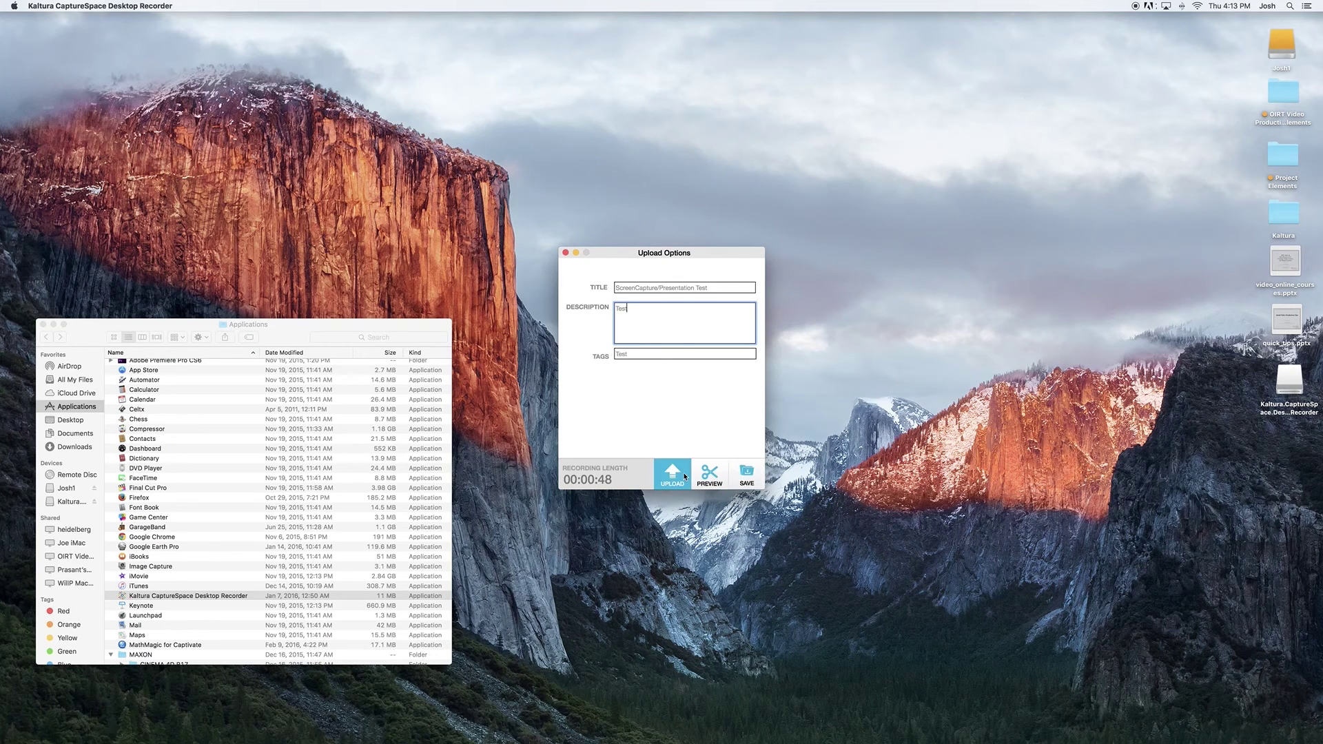
pyautogui.click(754, 488)
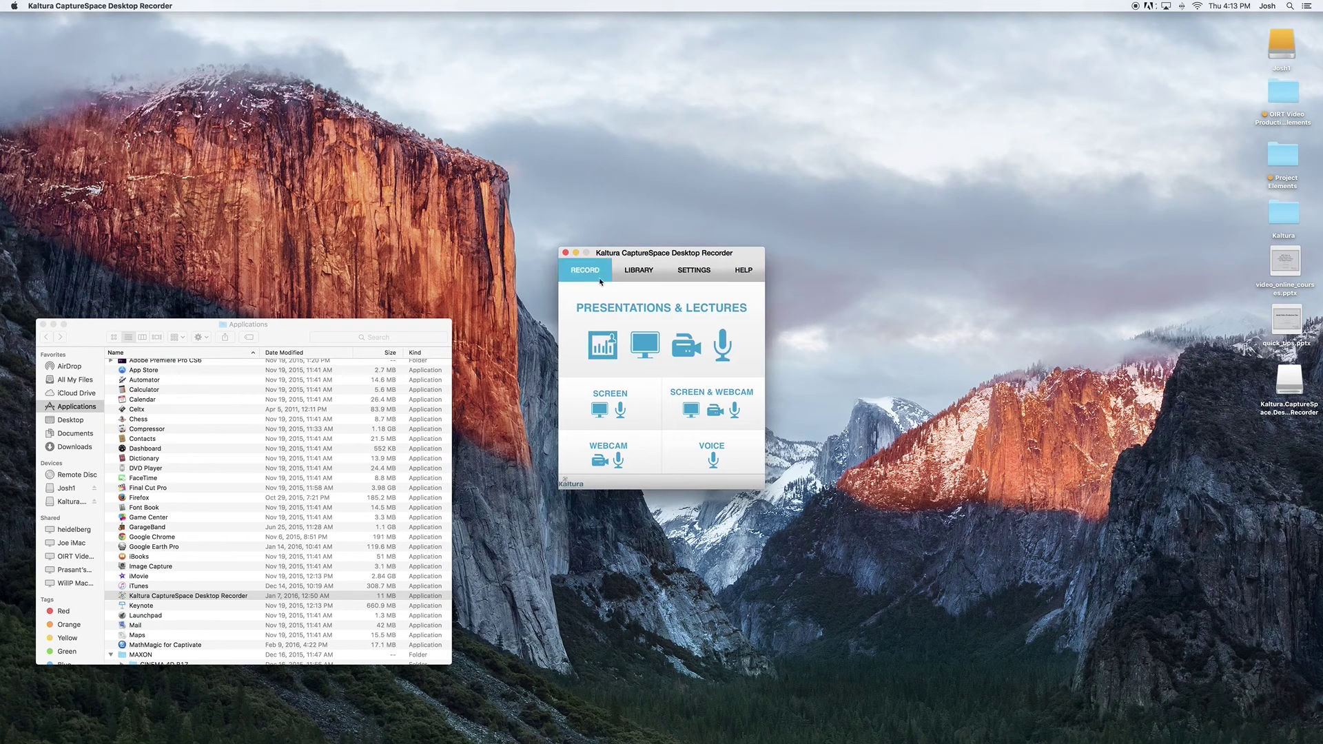
pyautogui.click(636, 273)
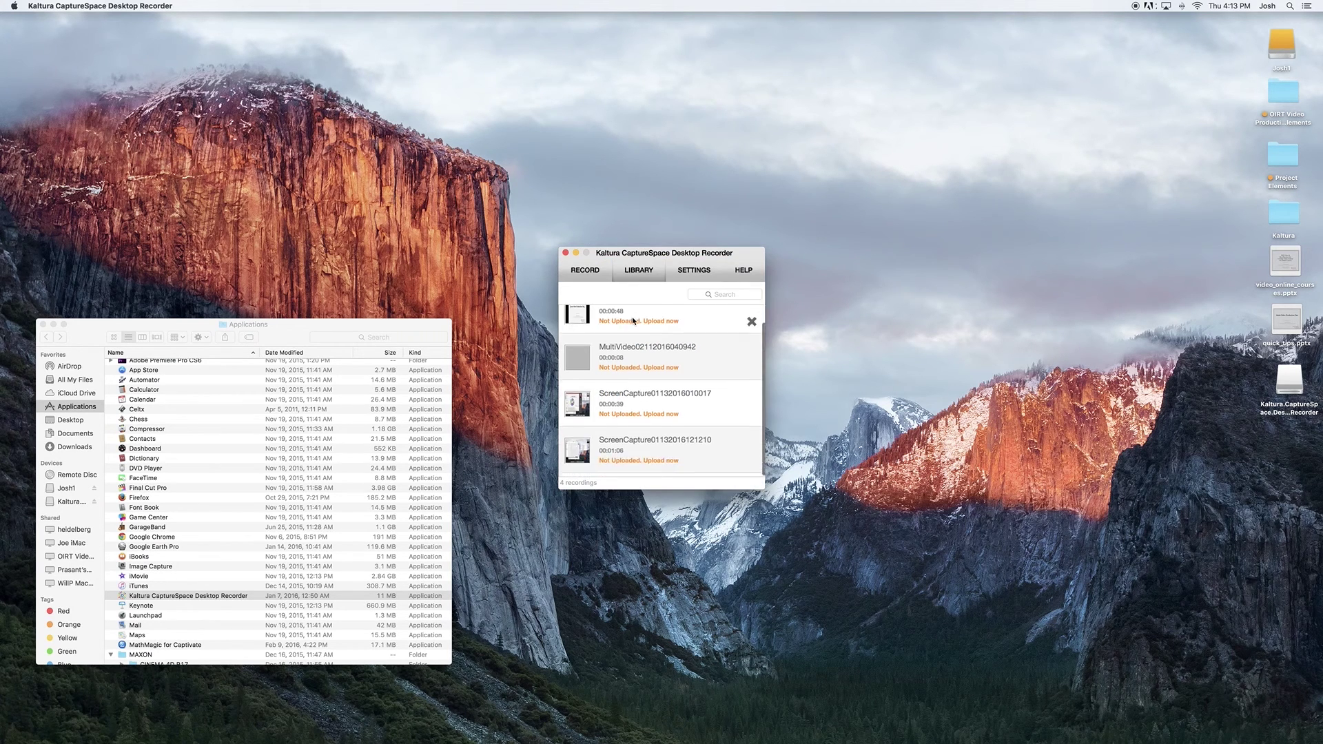
pyautogui.scroll(-1, 633, 322)
pyautogui.scroll(1, 633, 322)
pyautogui.scroll(-1, 628, 336)
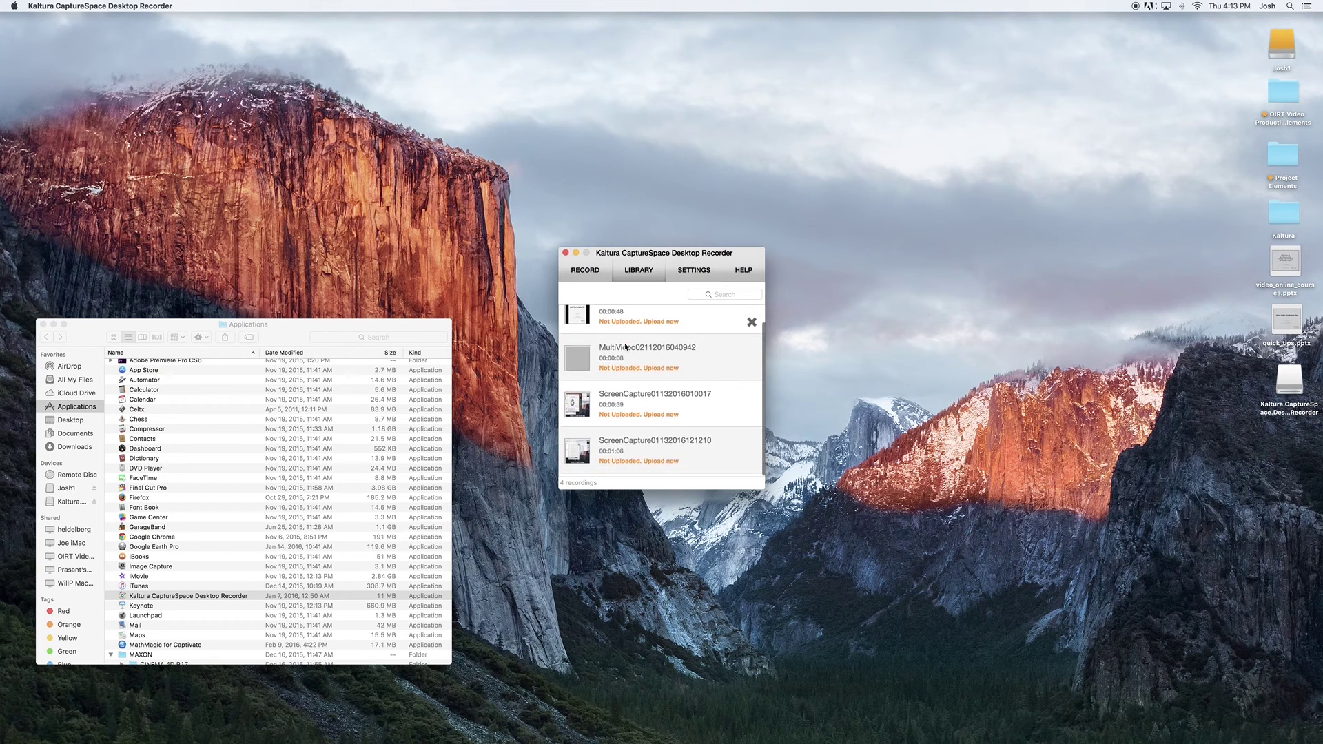
pyautogui.scroll(1, 626, 347)
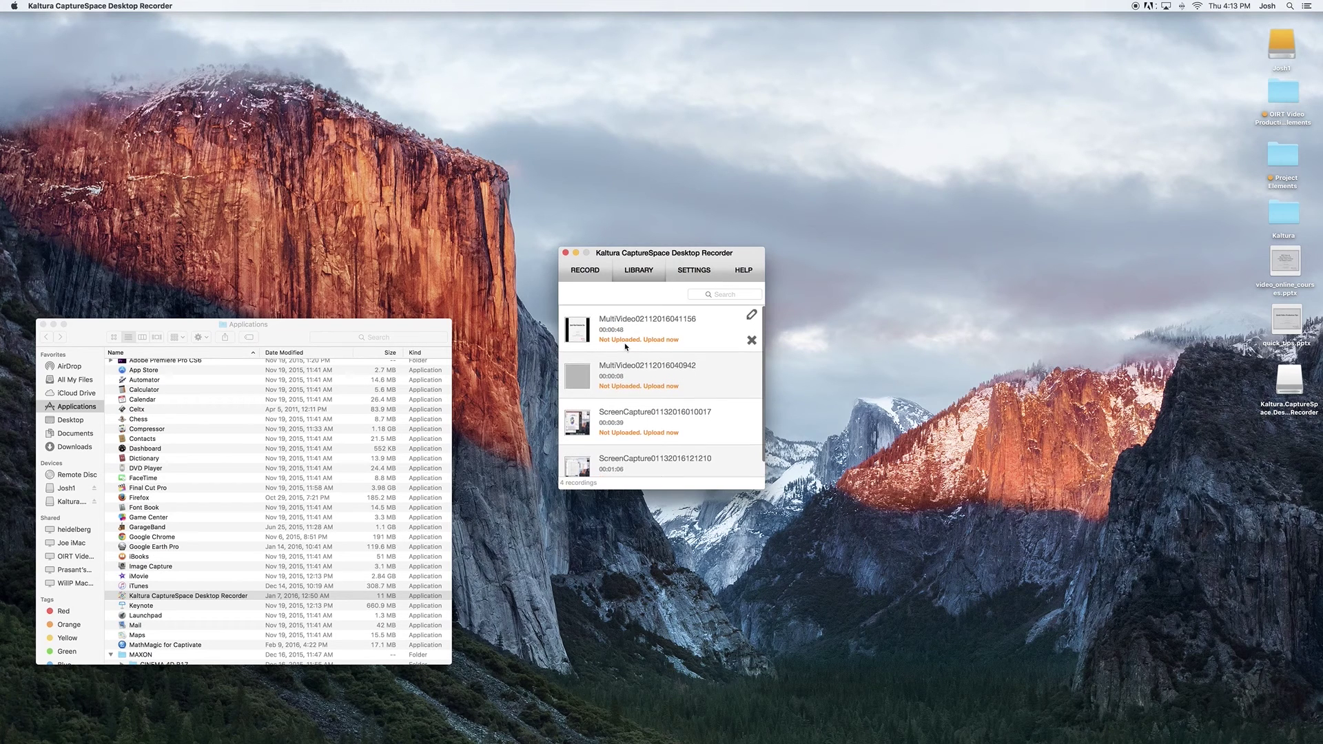
pyautogui.click(695, 328)
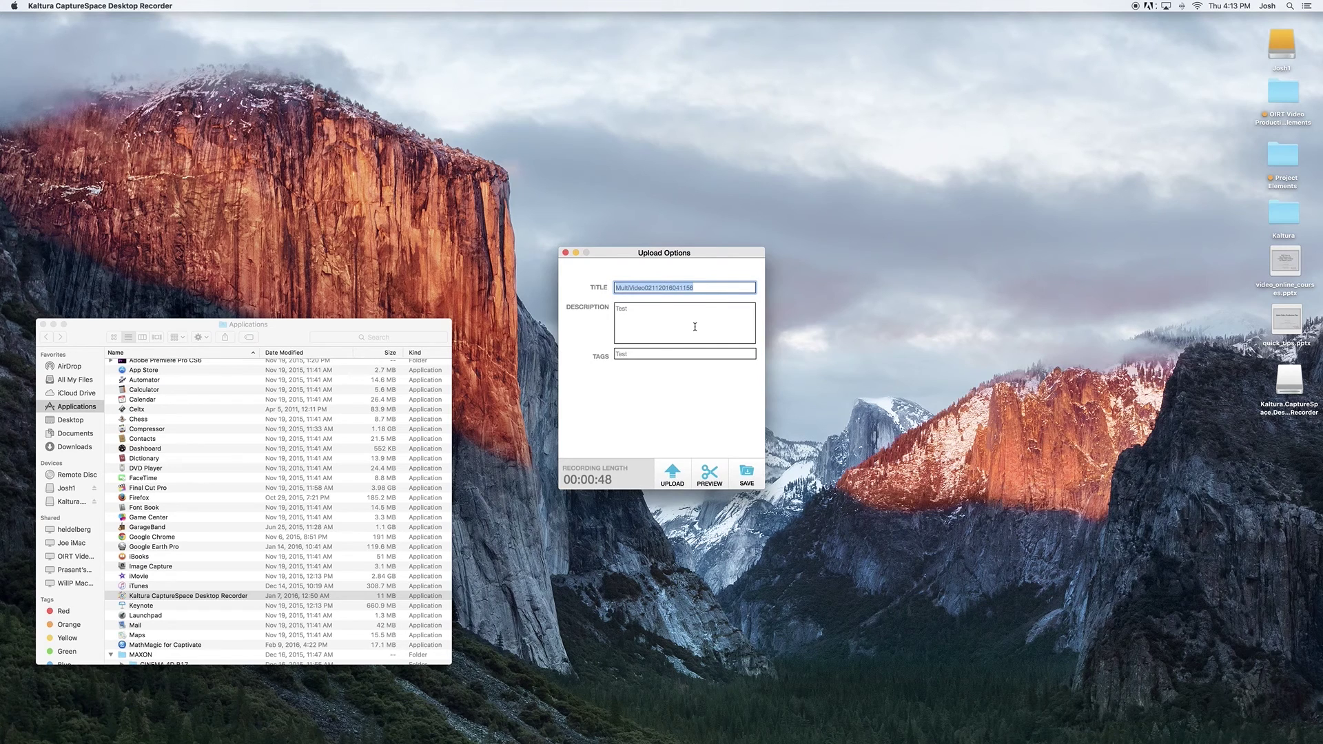
pyautogui.click(681, 480)
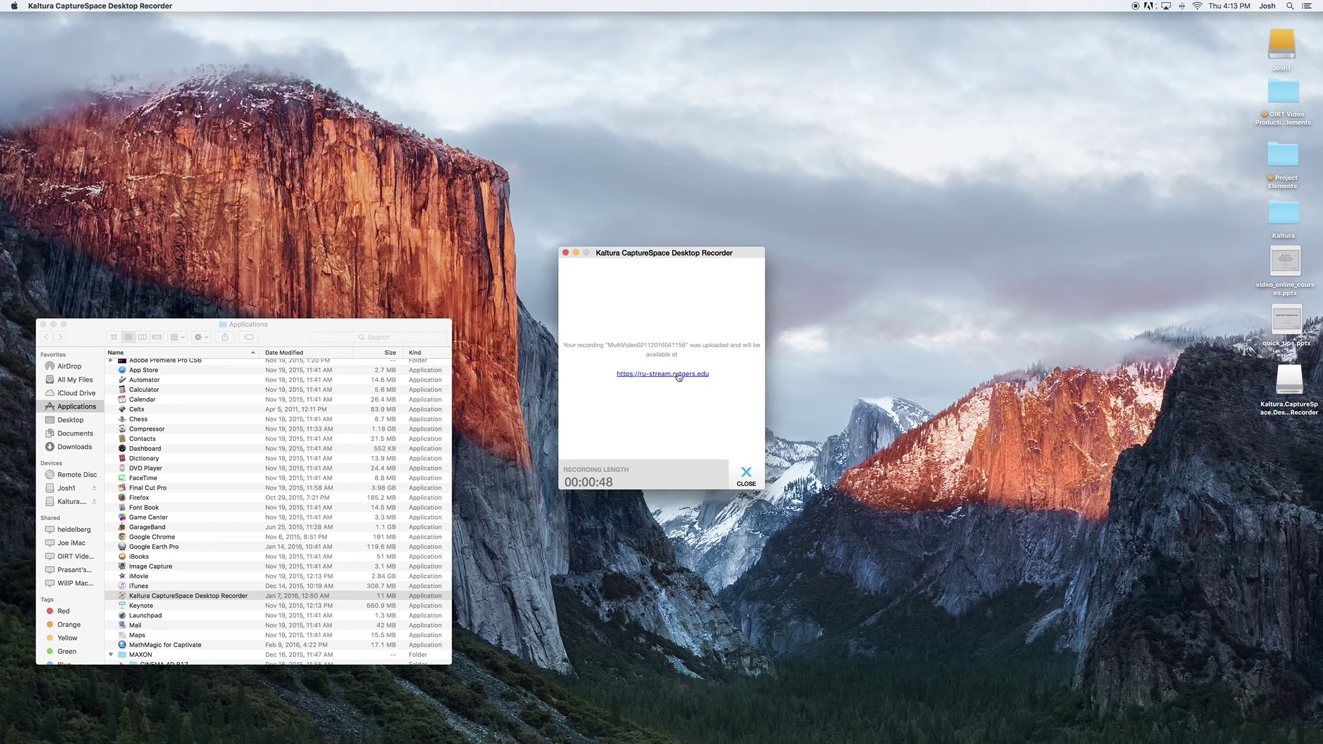
pyautogui.moveTo(609, 348); pyautogui.dragTo(668, 349)
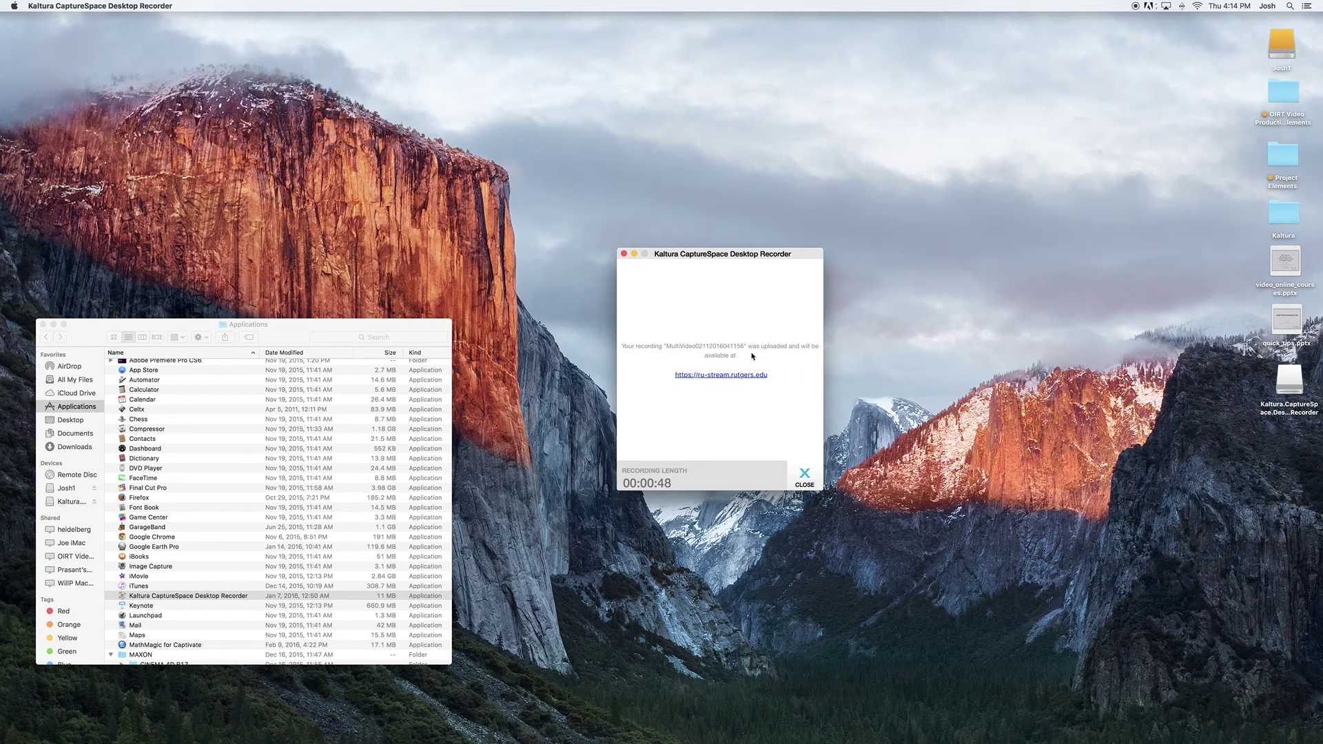
pyautogui.click(756, 379)
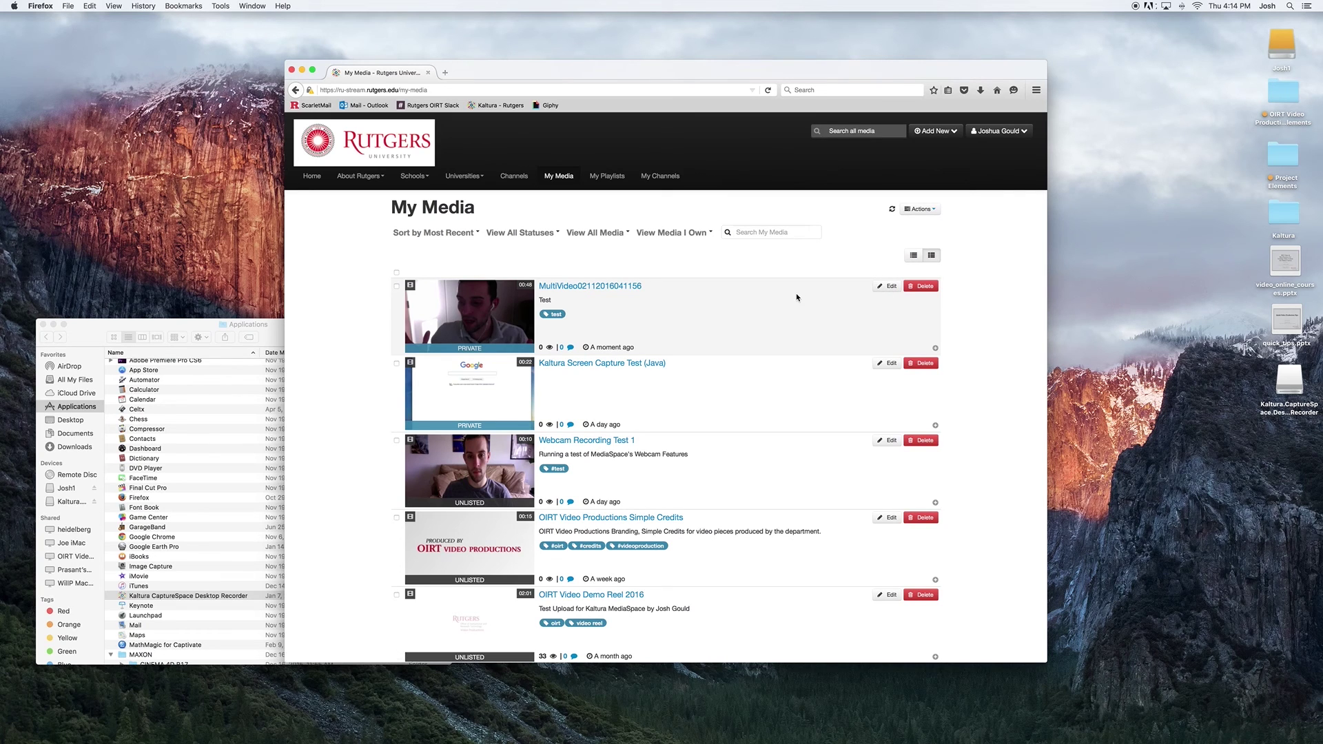
pyautogui.click(892, 291)
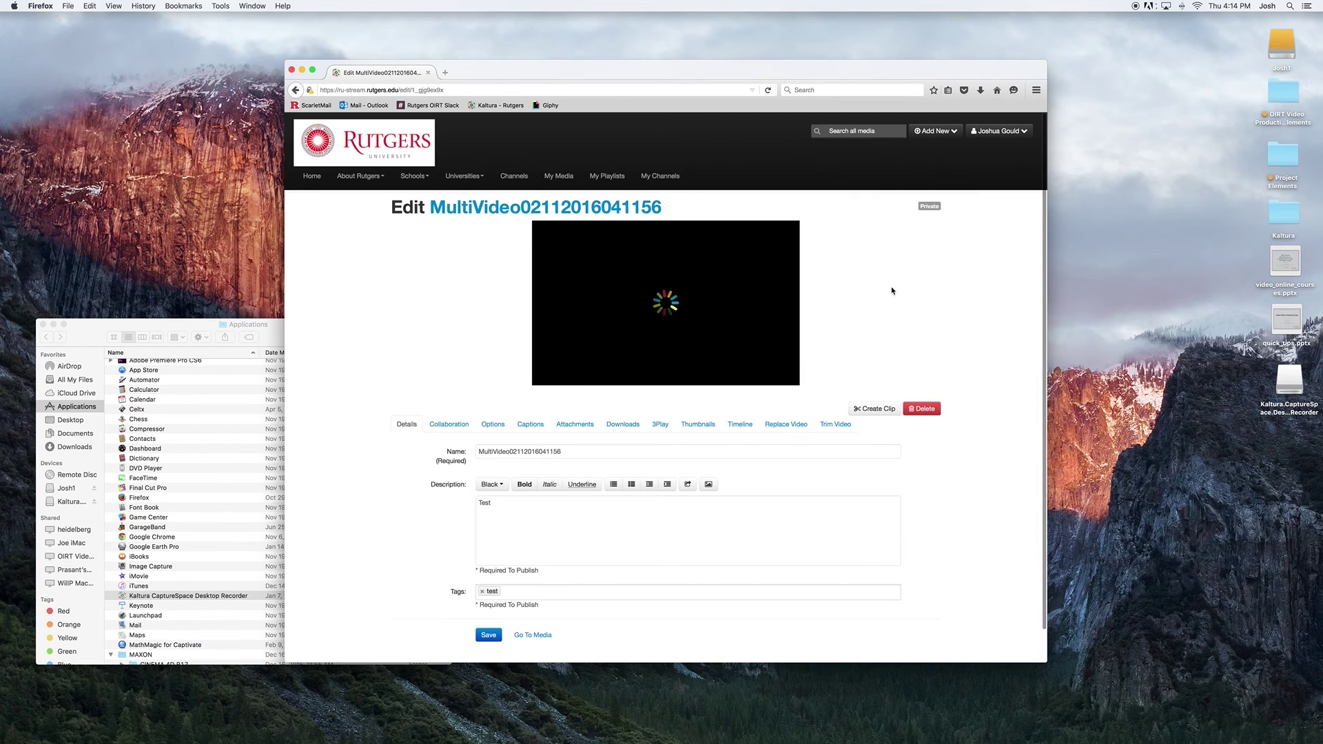
pyautogui.scroll(-1, 538, 382)
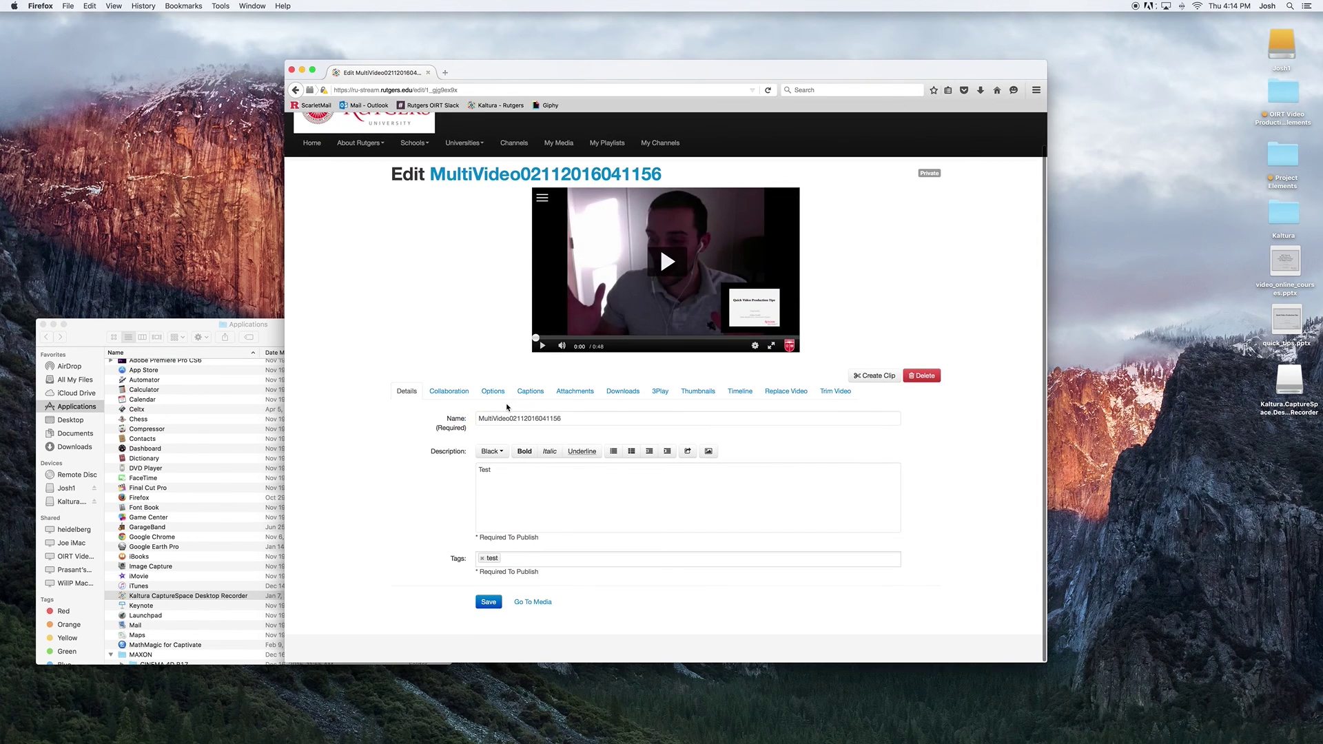
pyautogui.scroll(1, 878, 333)
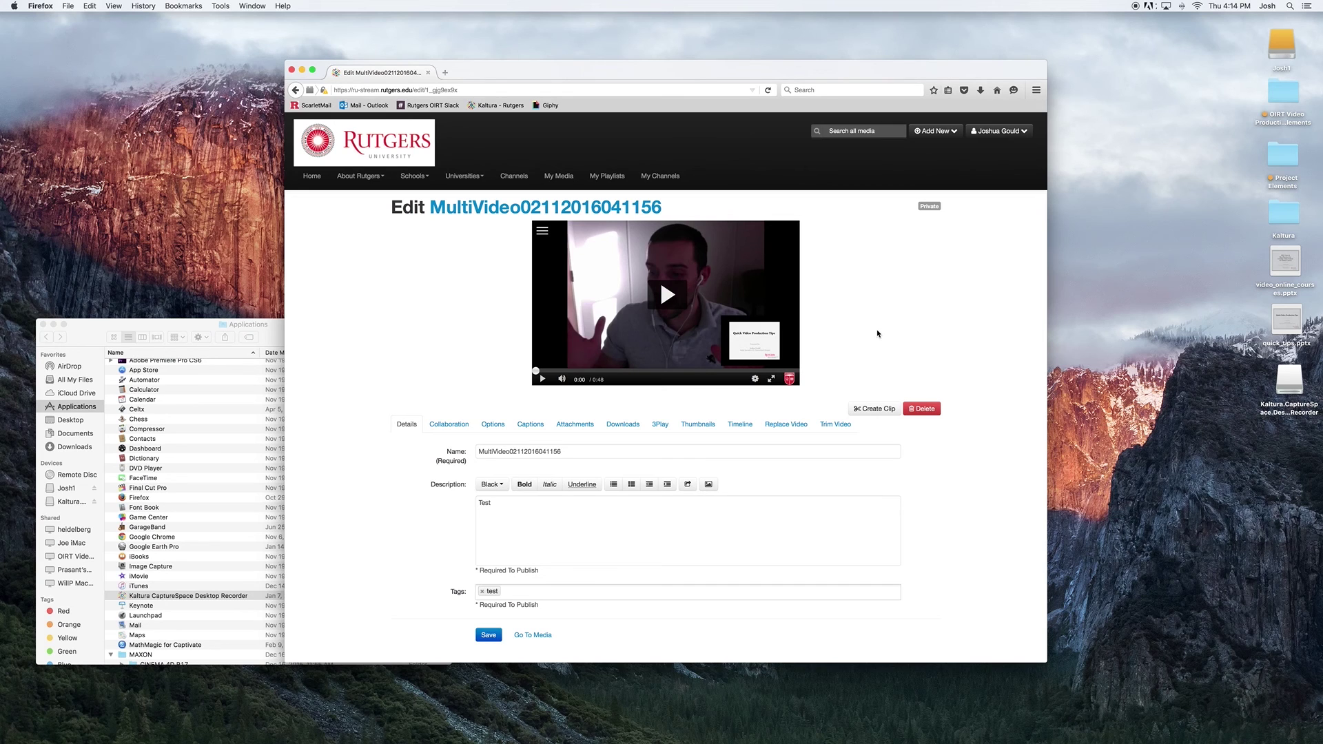
# - Show, dismiss, then reshow the Add New media choices on the edit page
pyautogui.click(936, 131)
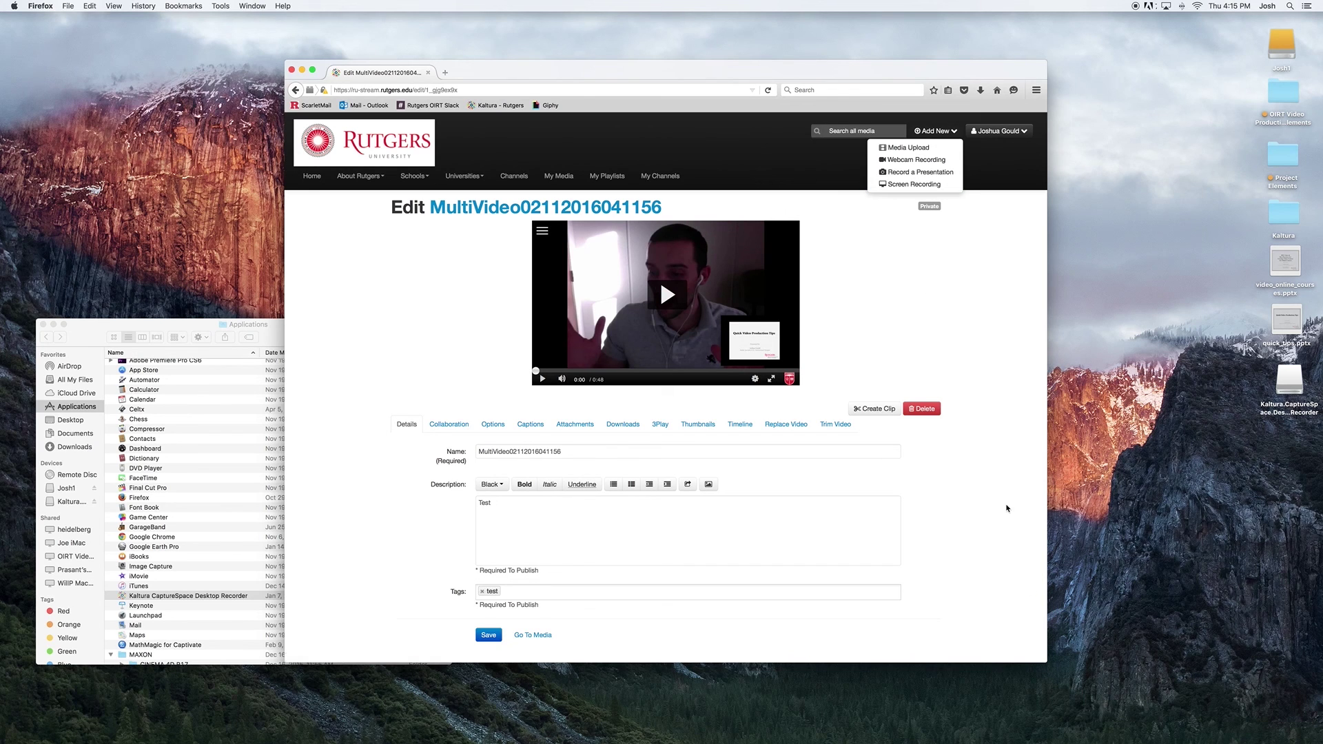
pyautogui.press('Escape')
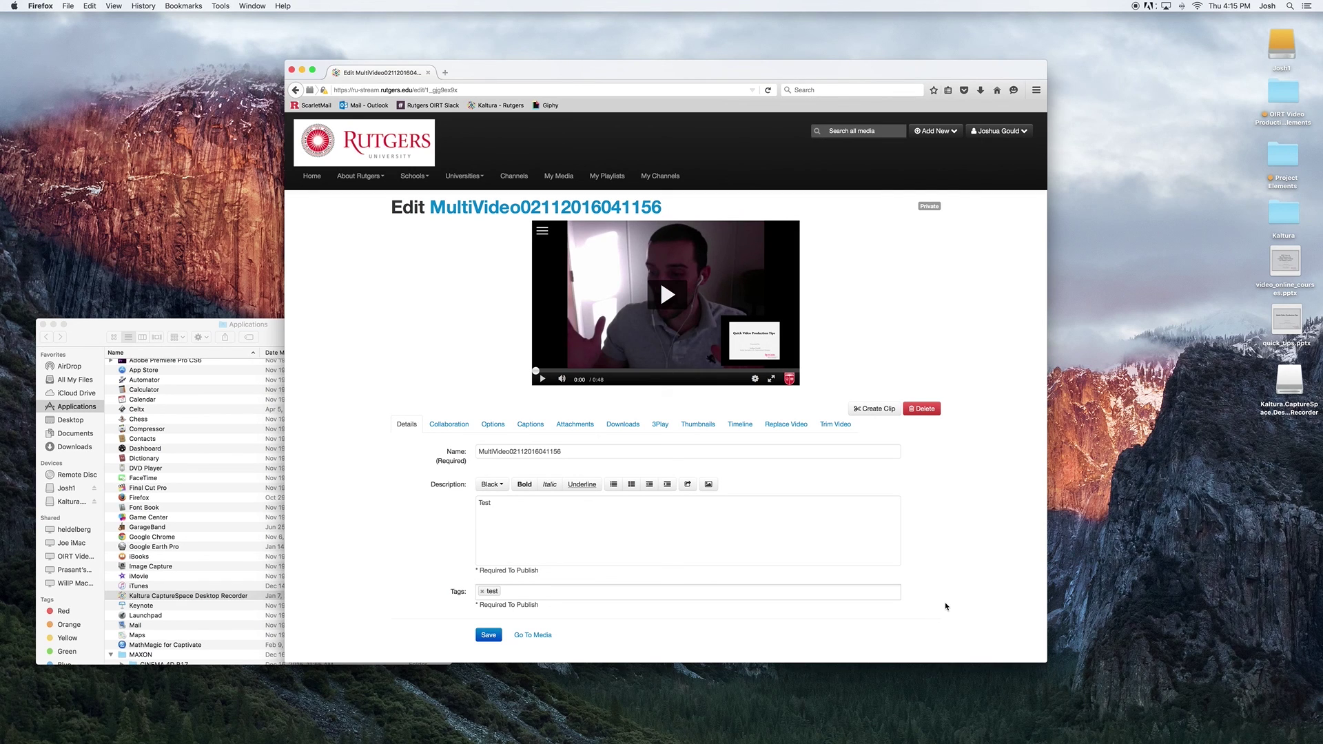
pyautogui.click(945, 131)
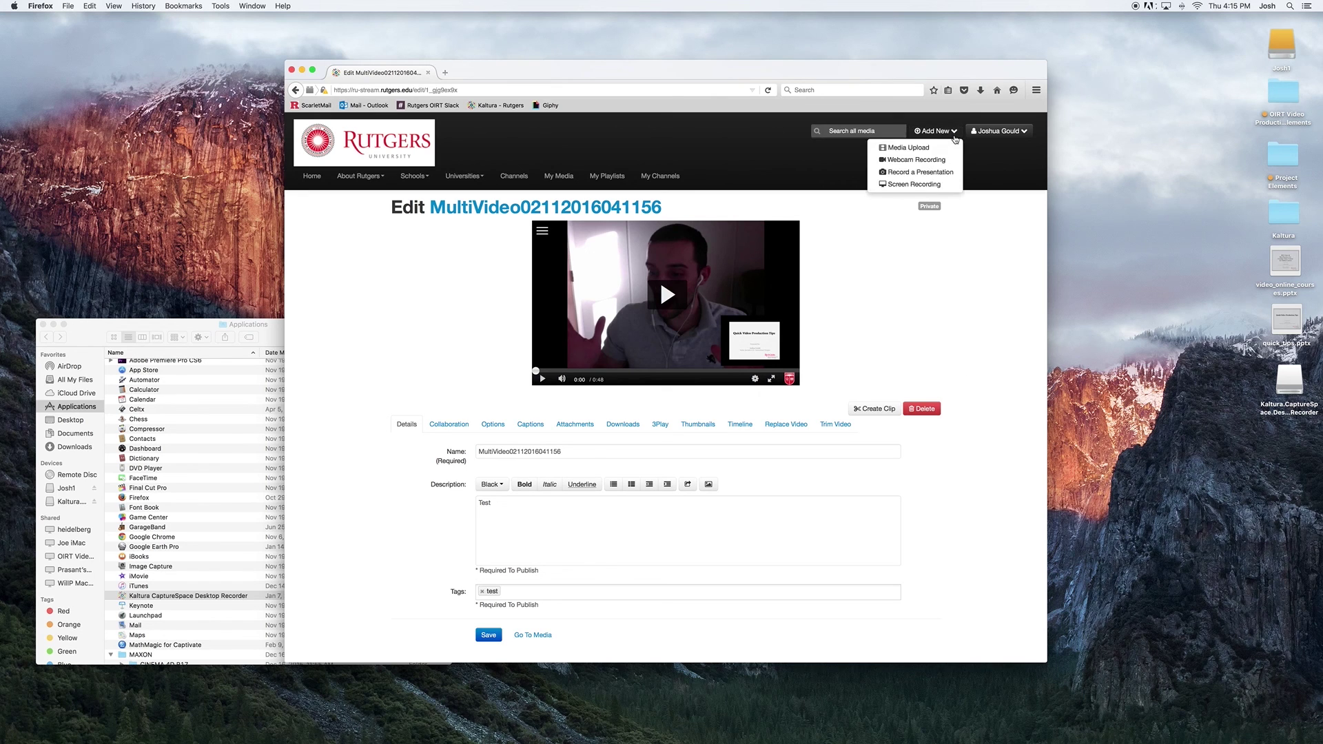